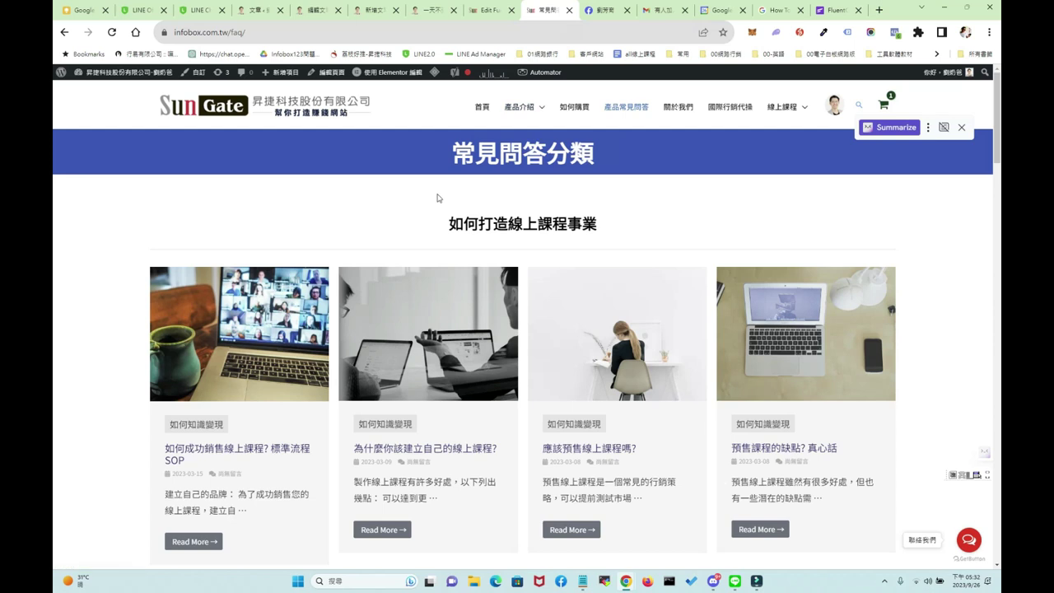
Browse the FAQ page's article cards and read through the article 如何成功銷售線上課程? 標準流程SOP
scroll(665, 229, "down", 2)
scroll(177, 176, "up", 1)
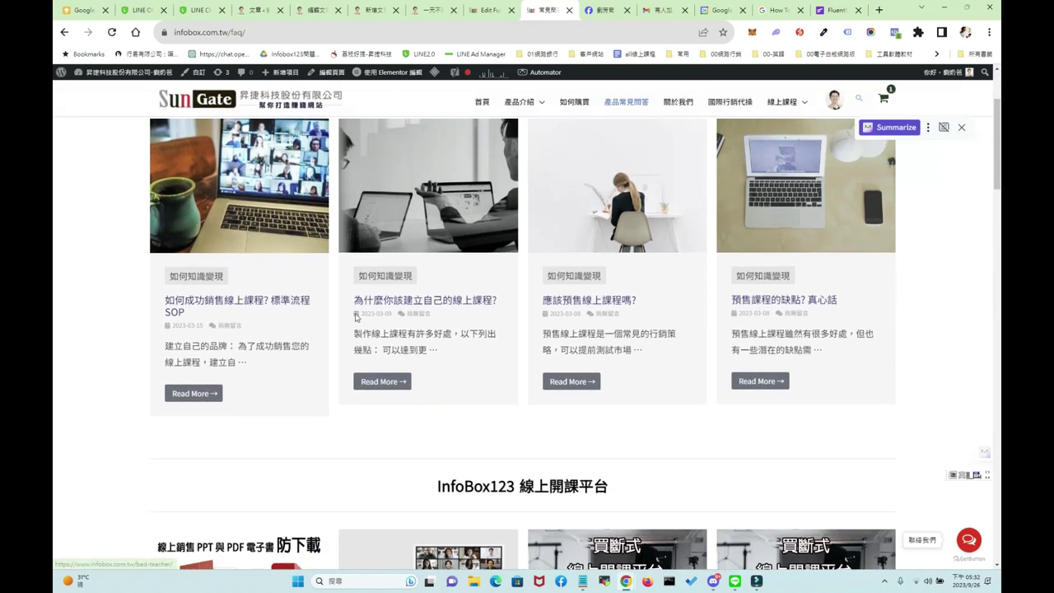
scroll(212, 360, "up", 2)
scroll(213, 360, "up", 1)
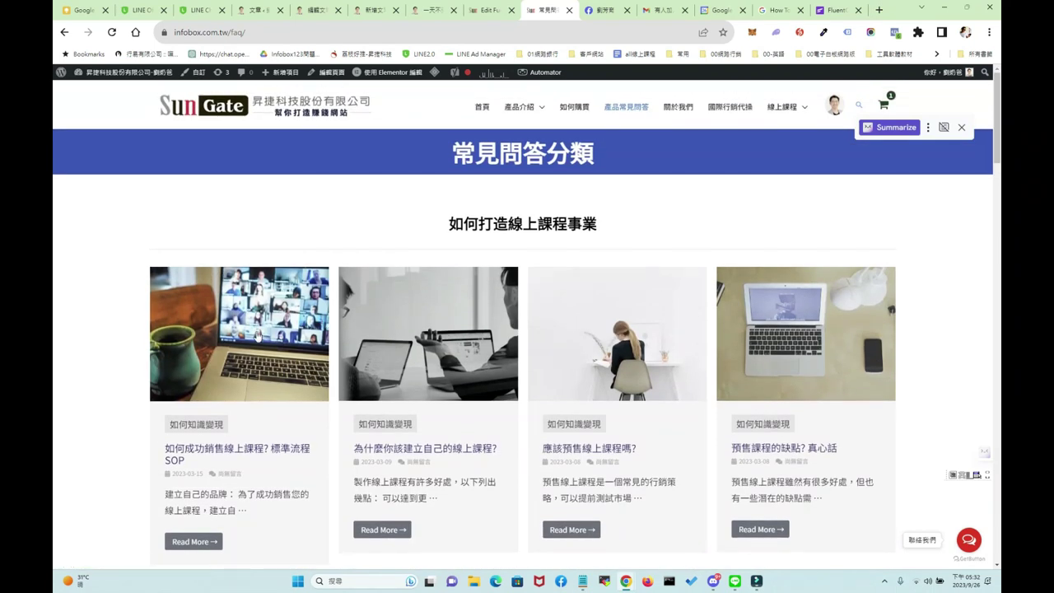
left_click(279, 329)
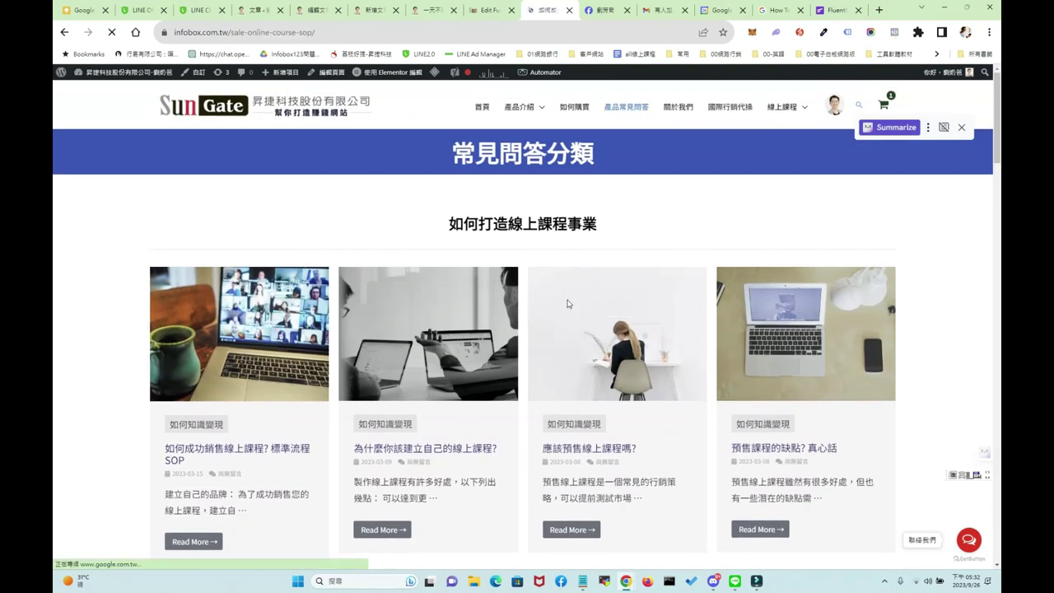
scroll(566, 313, "down", 5)
scroll(567, 321, "down", 3)
scroll(567, 321, "up", 8)
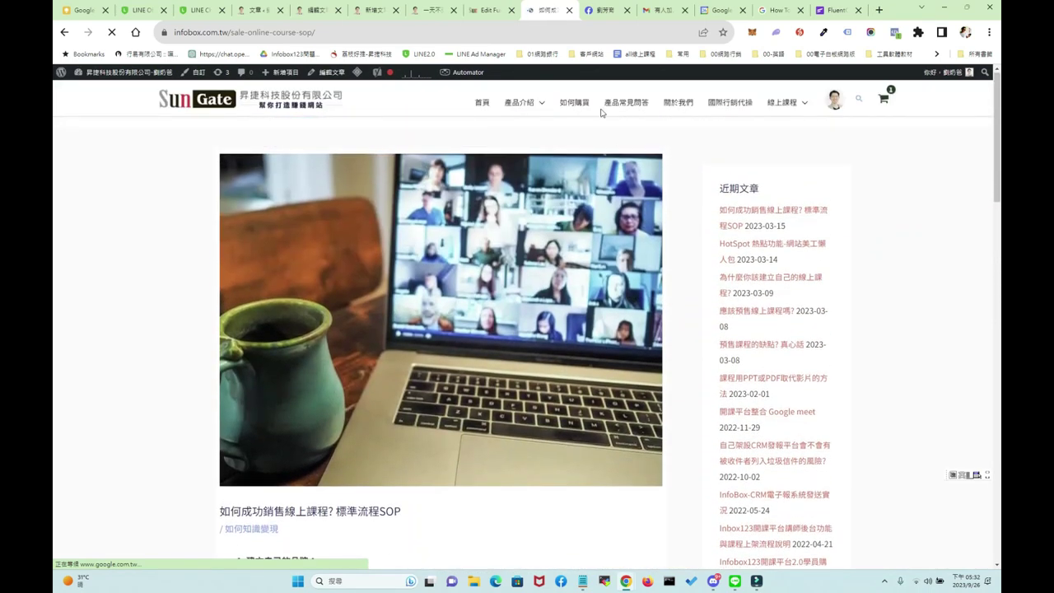
Create a new one-time email campaign titled 001 in InfoBoxCRM
left_click(488, 9)
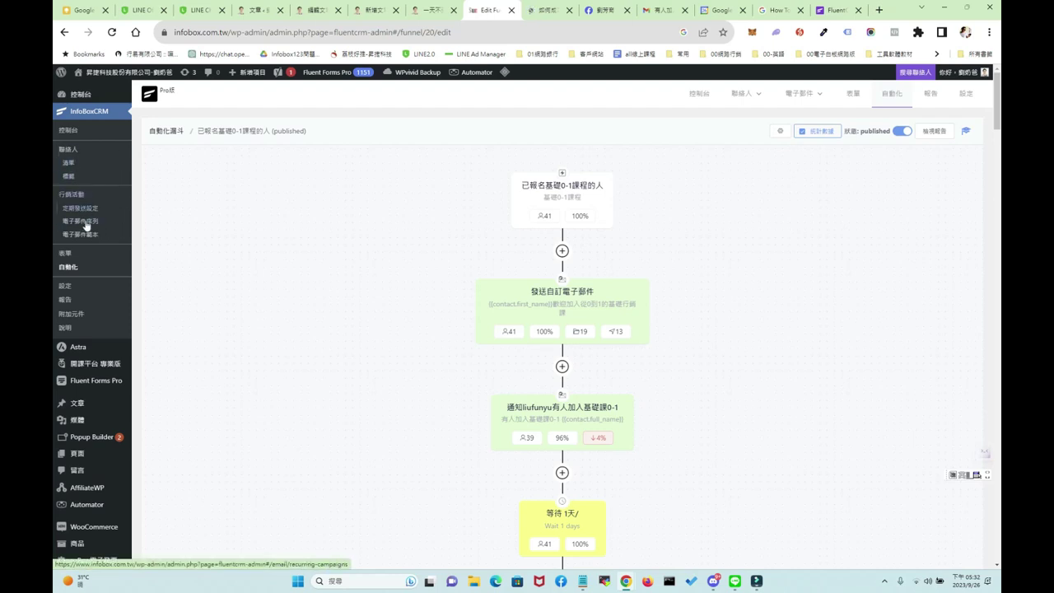
left_click(72, 195)
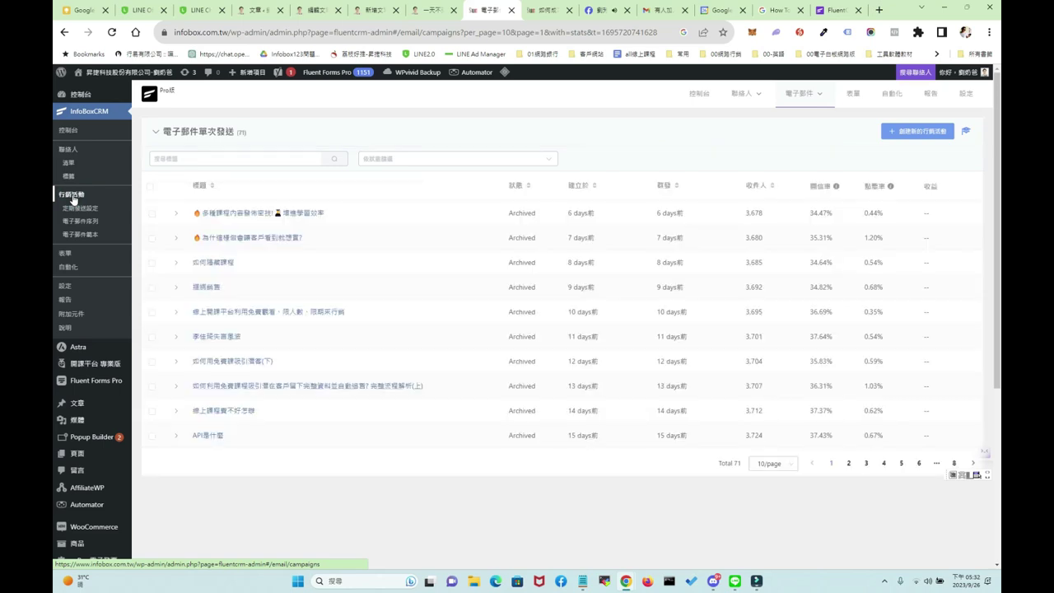
left_click(915, 135)
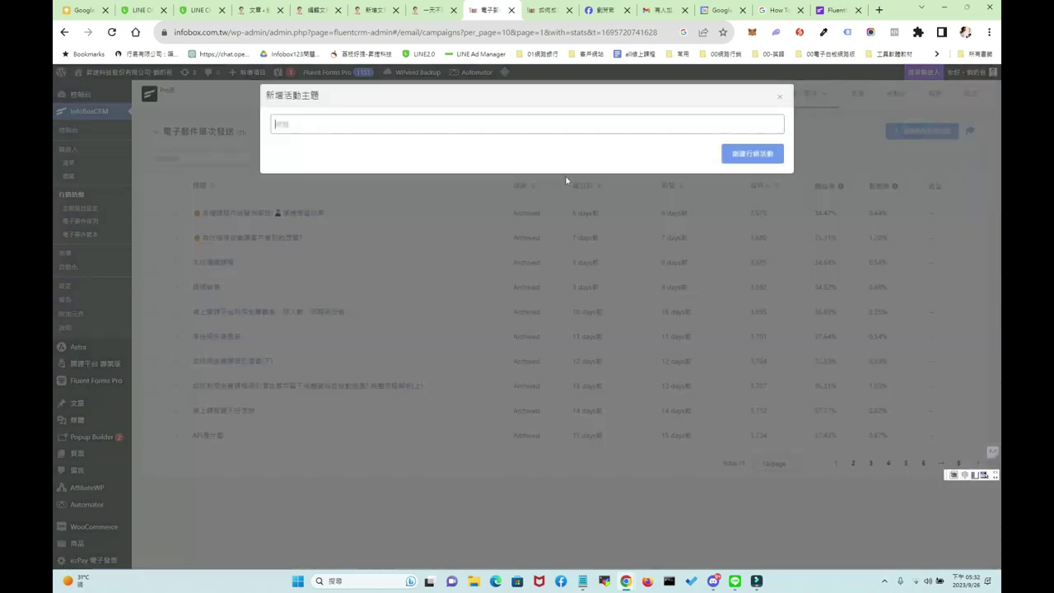
left_click(345, 125)
type("001")
left_click(744, 154)
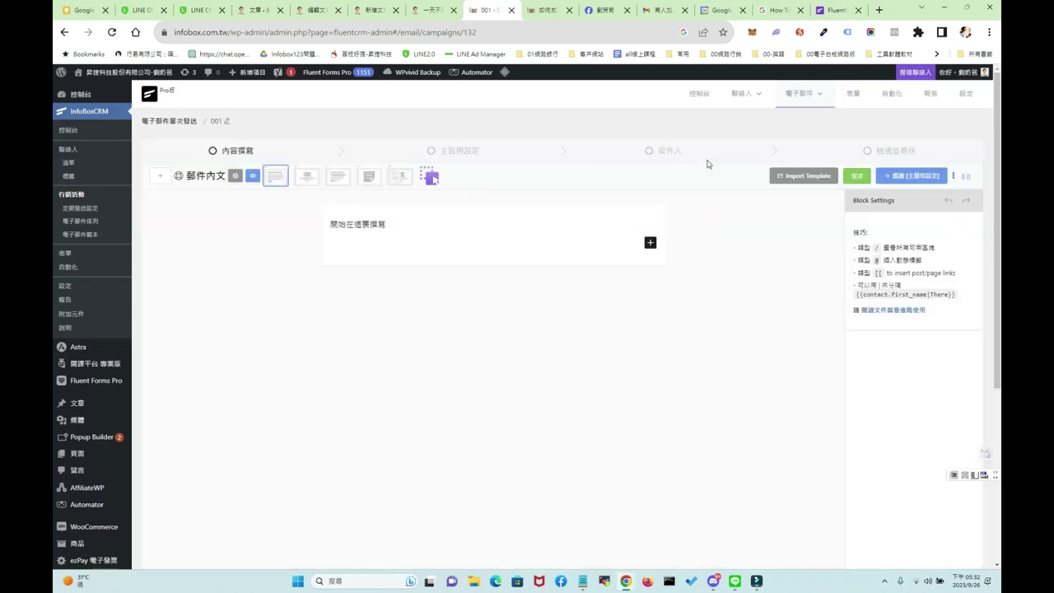
Insert a Latest Posts Block into the email body and review the post excerpts it pulls in
left_click(161, 177)
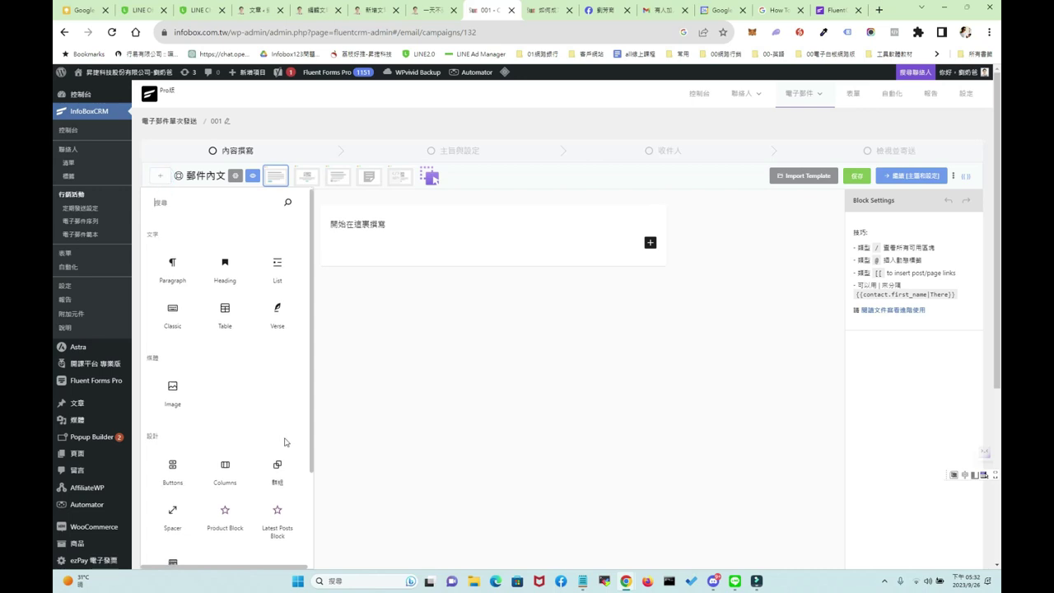
scroll(283, 445, "down", 3)
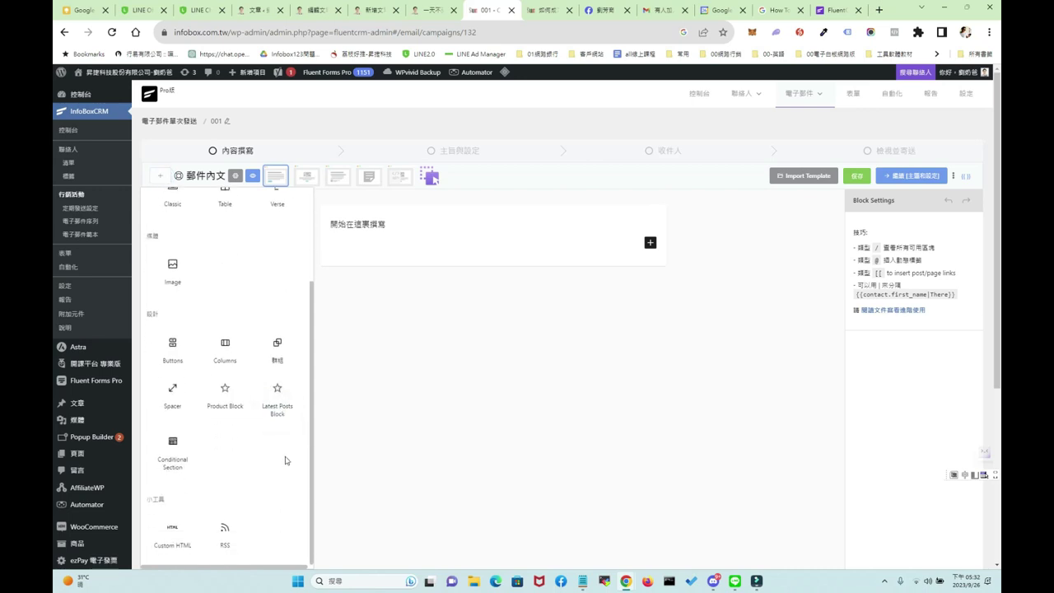
left_click(273, 414)
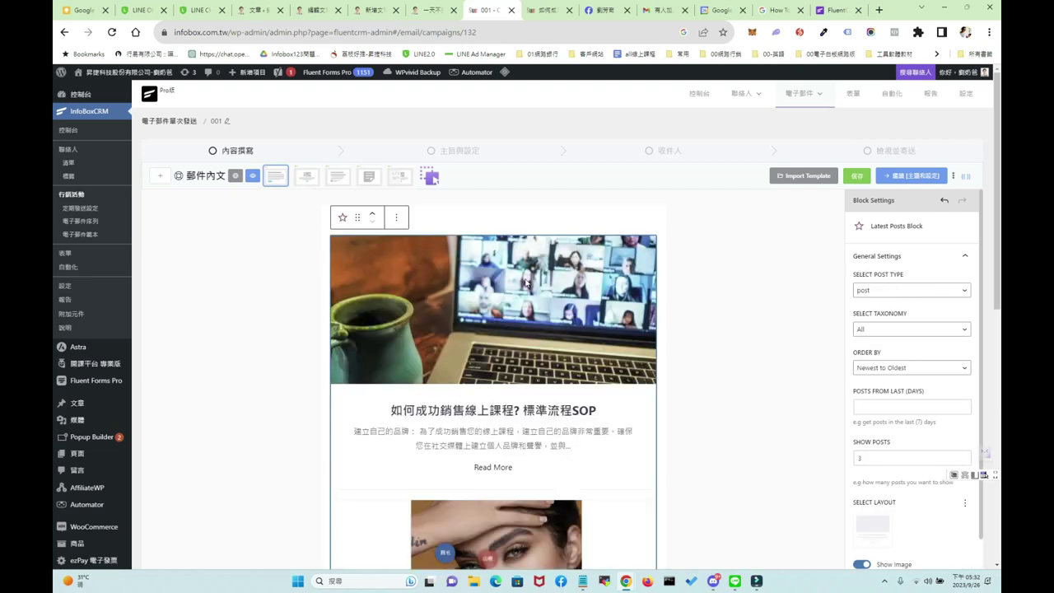
scroll(590, 360, "down", 2)
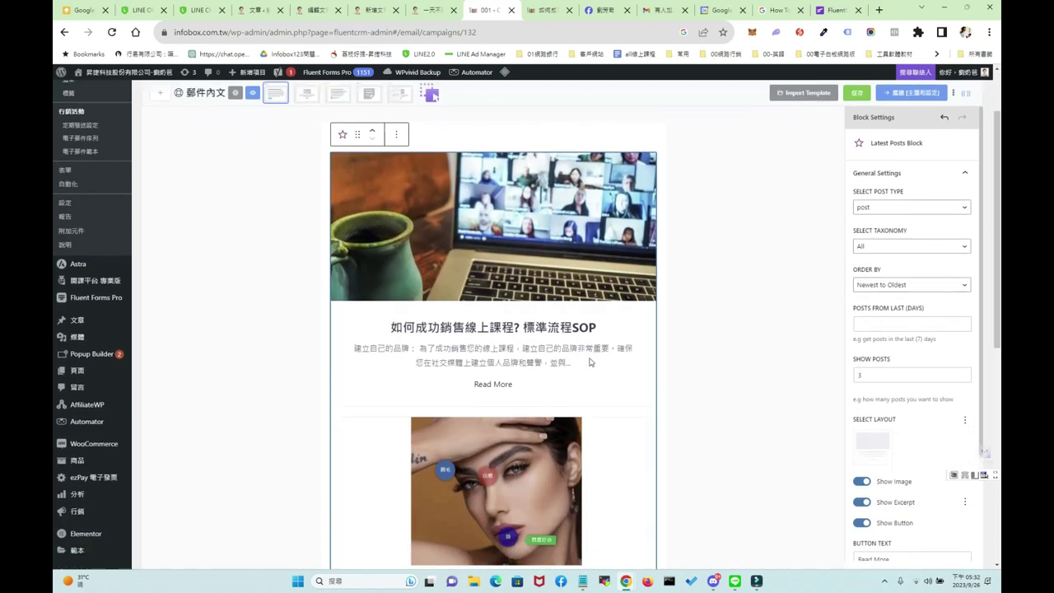
scroll(535, 336, "up", 1)
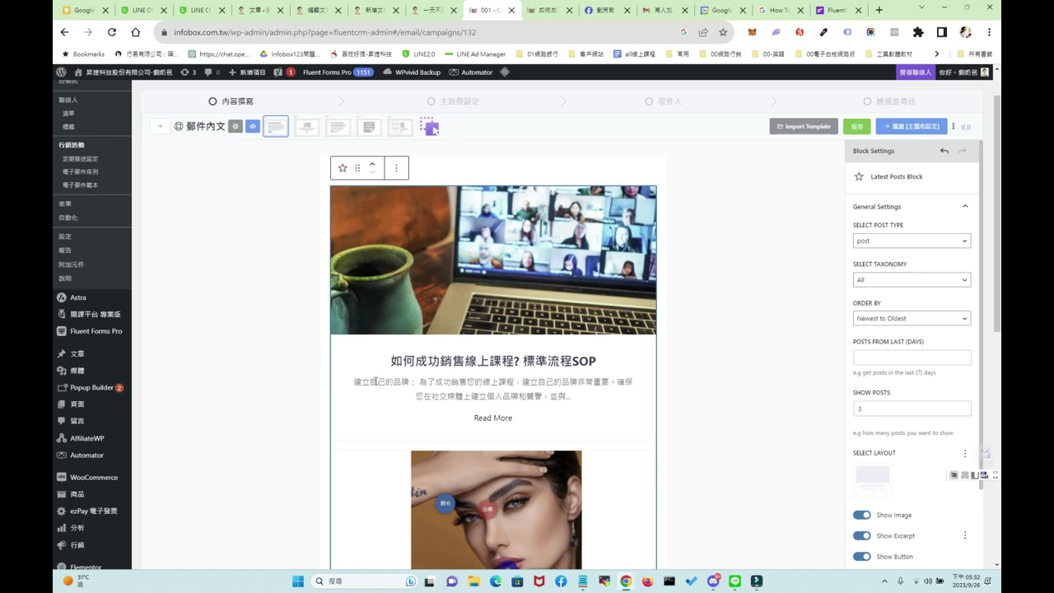
left_click_drag(356, 382, 583, 400)
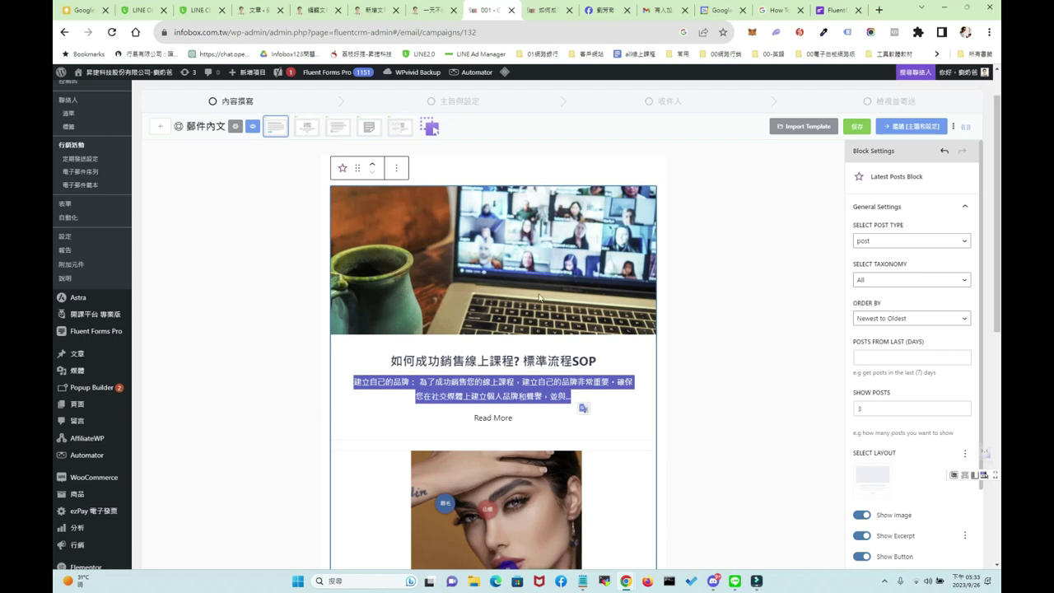
scroll(518, 302, "down", 4)
scroll(518, 302, "up", 5)
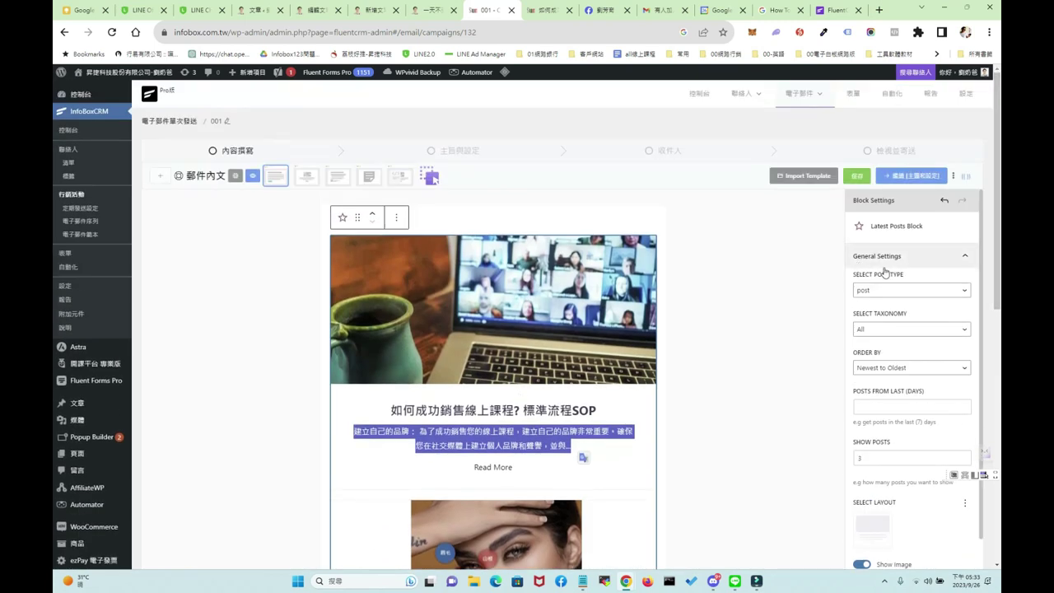
Try page as the Latest Posts block's post type, restore it to post, and check the first post's title and excerpt
left_click(888, 291)
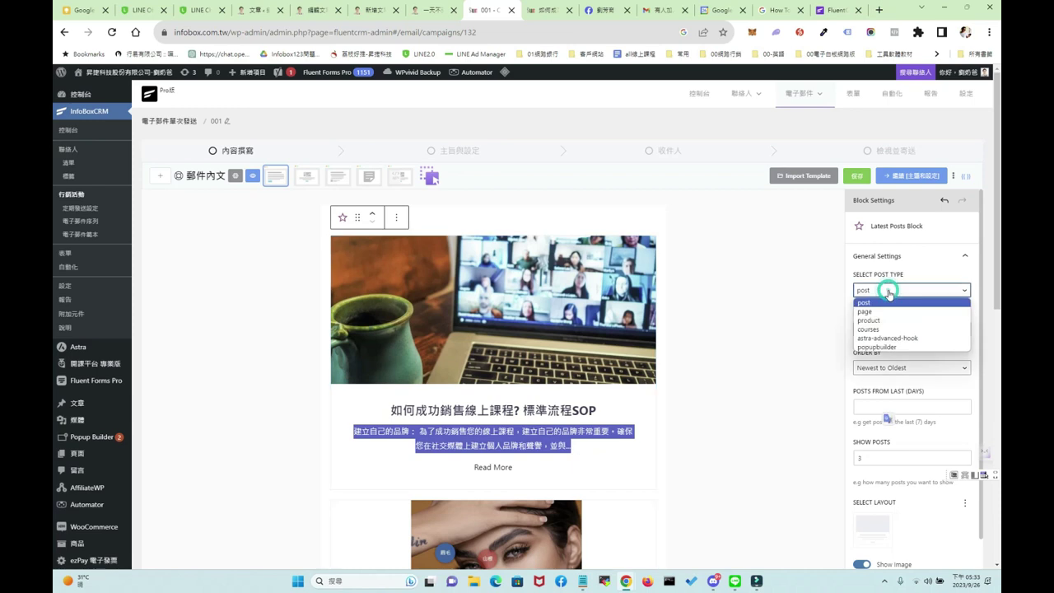
left_click(889, 311)
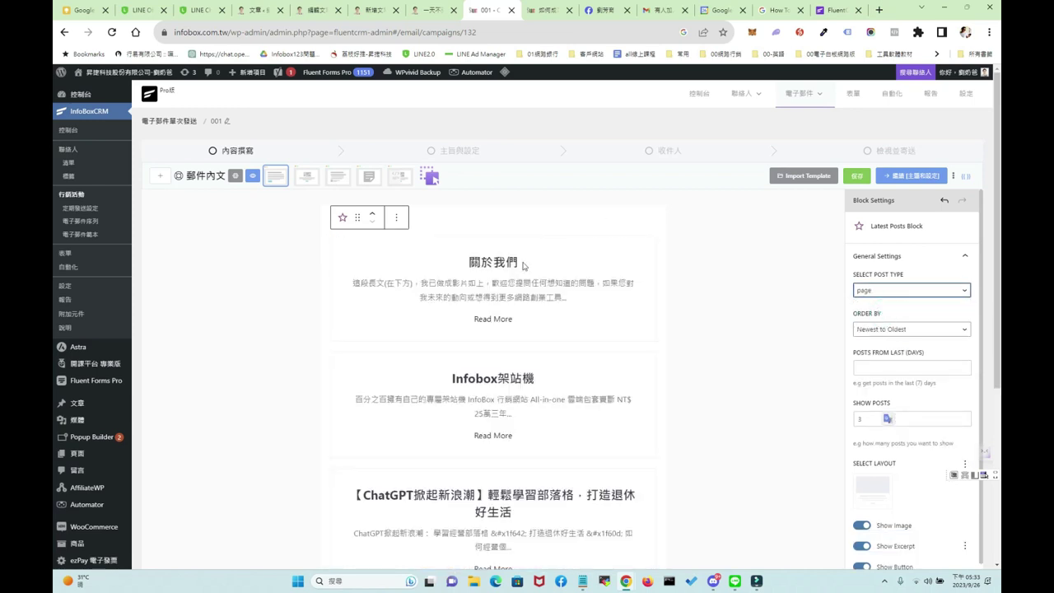
left_click(887, 294)
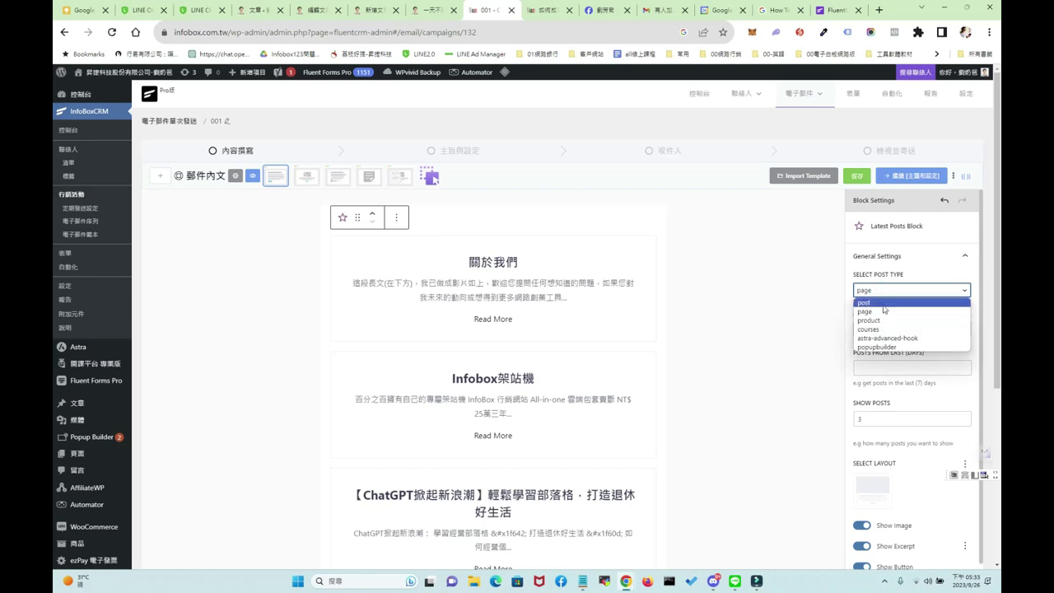
left_click(883, 308)
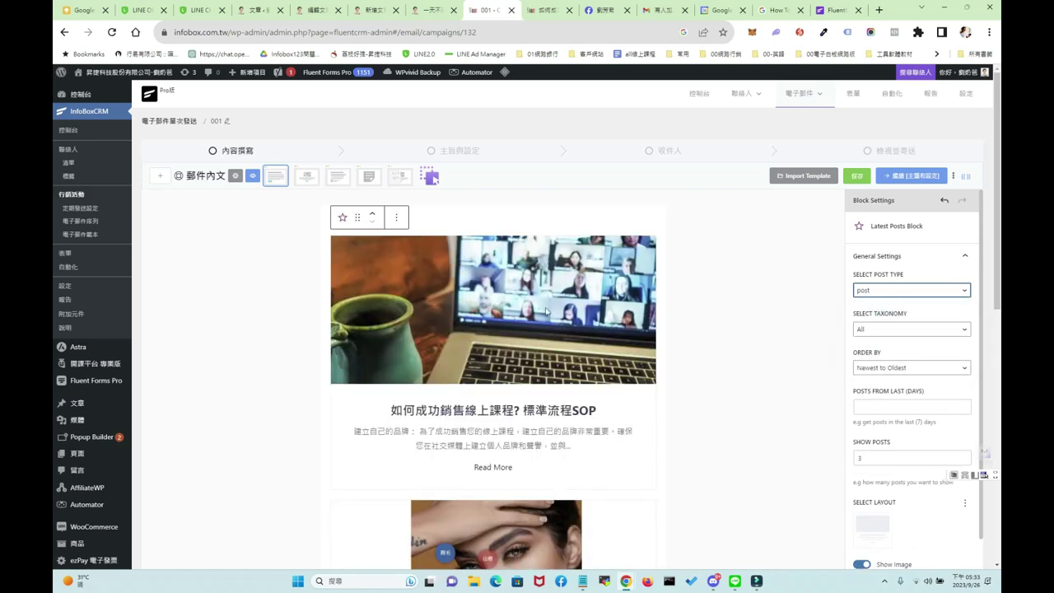
scroll(493, 345, "down", 1)
left_click_drag(398, 361, 602, 367)
left_click_drag(402, 382, 585, 398)
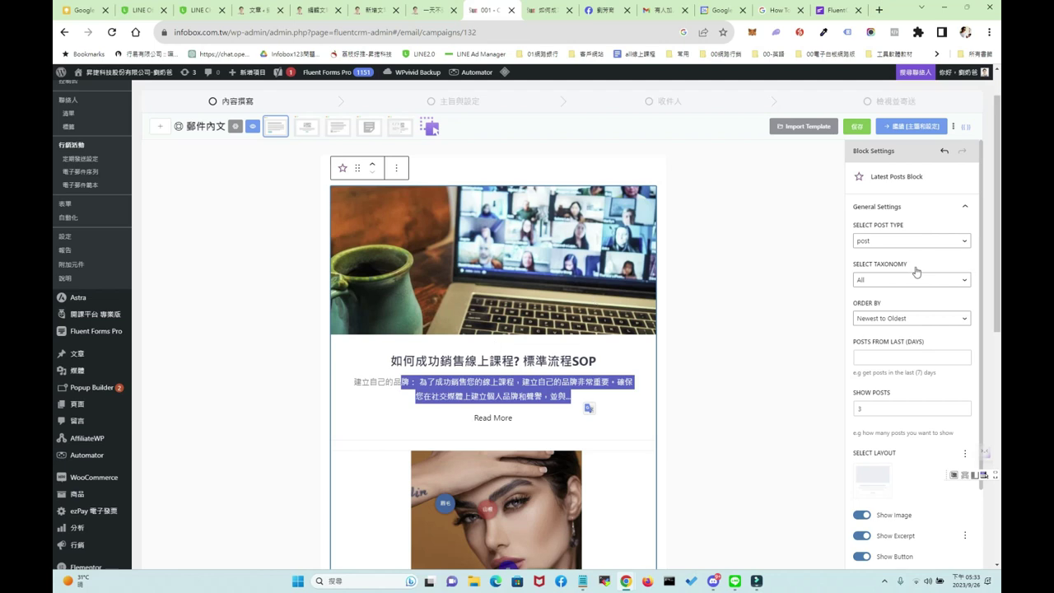
Restrict the Latest Posts block to the 如何知識變現 taxonomy and order its posts Newest to Oldest
left_click(893, 284)
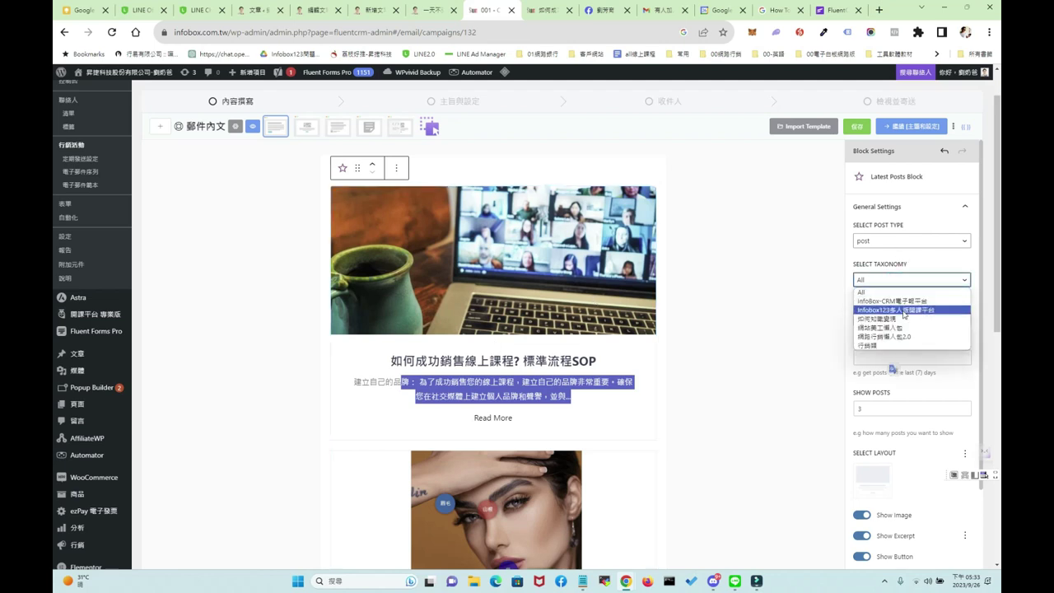
left_click(885, 319)
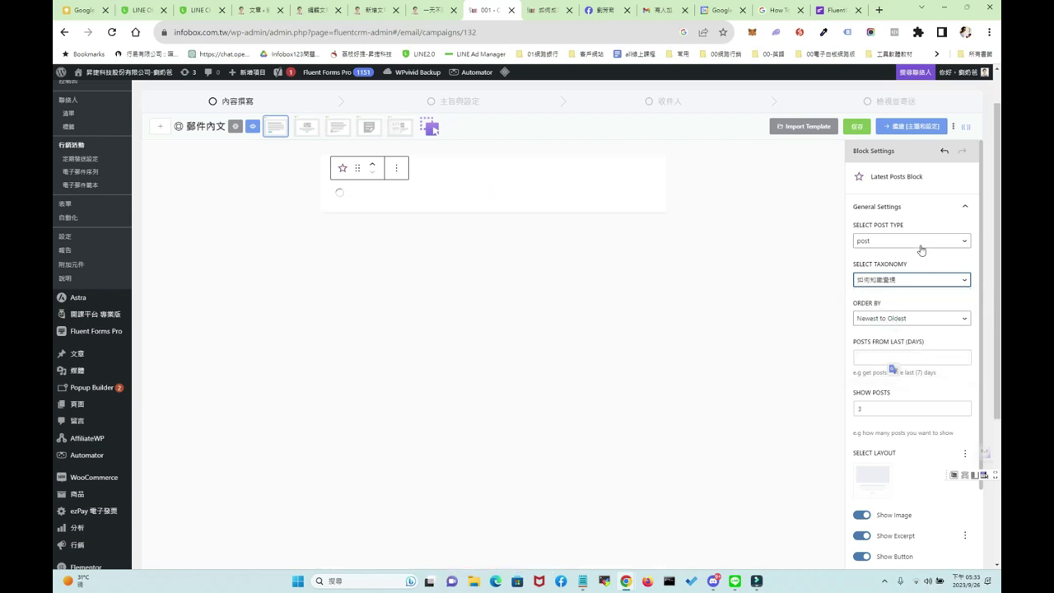
scroll(508, 372, "down", 5)
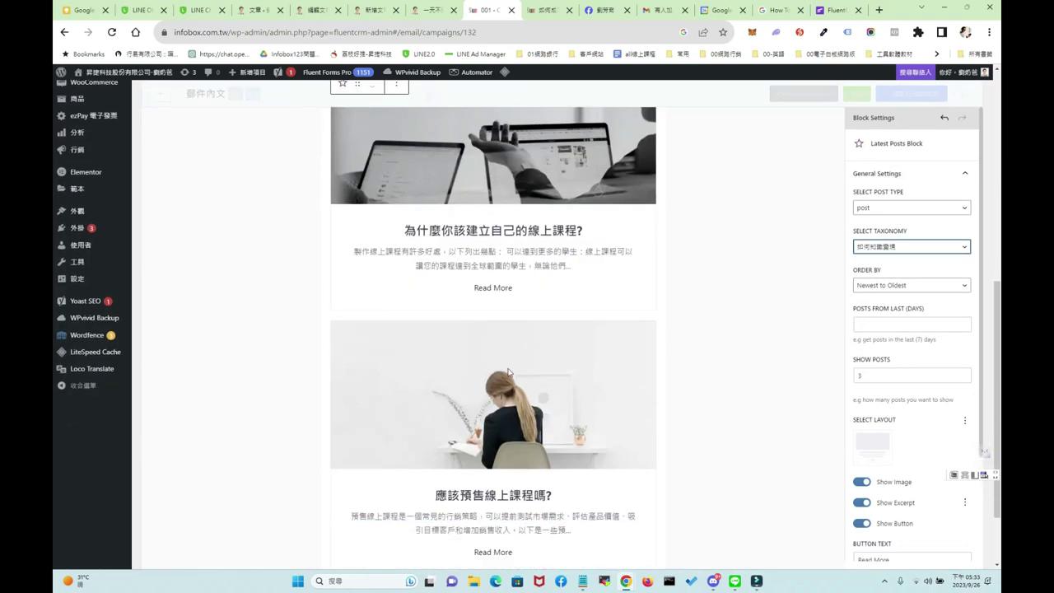
scroll(508, 372, "up", 5)
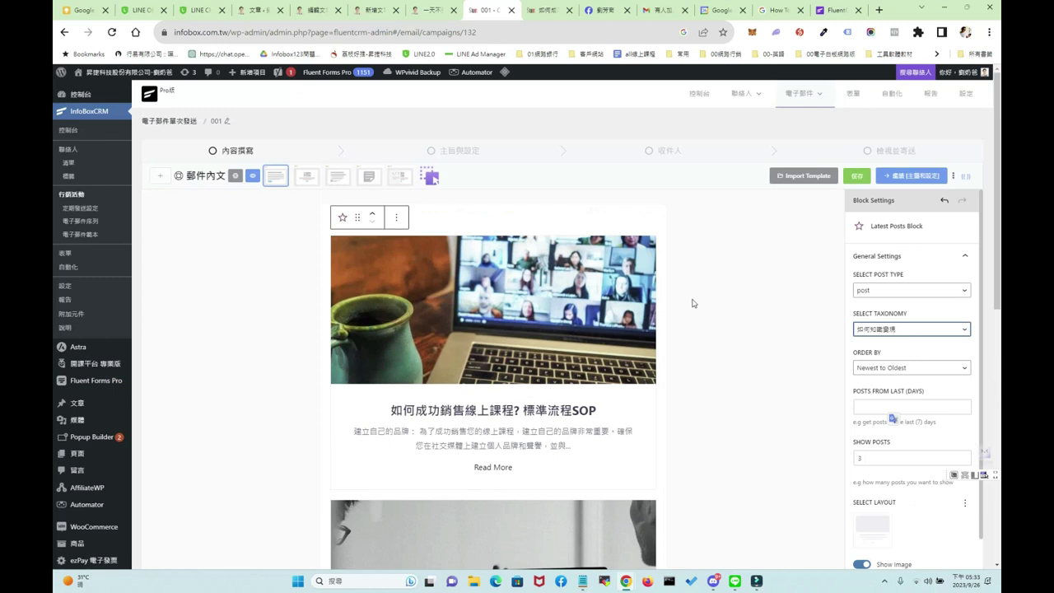
scroll(927, 381, "down", 1)
scroll(938, 324, "up", 1)
left_click(895, 320)
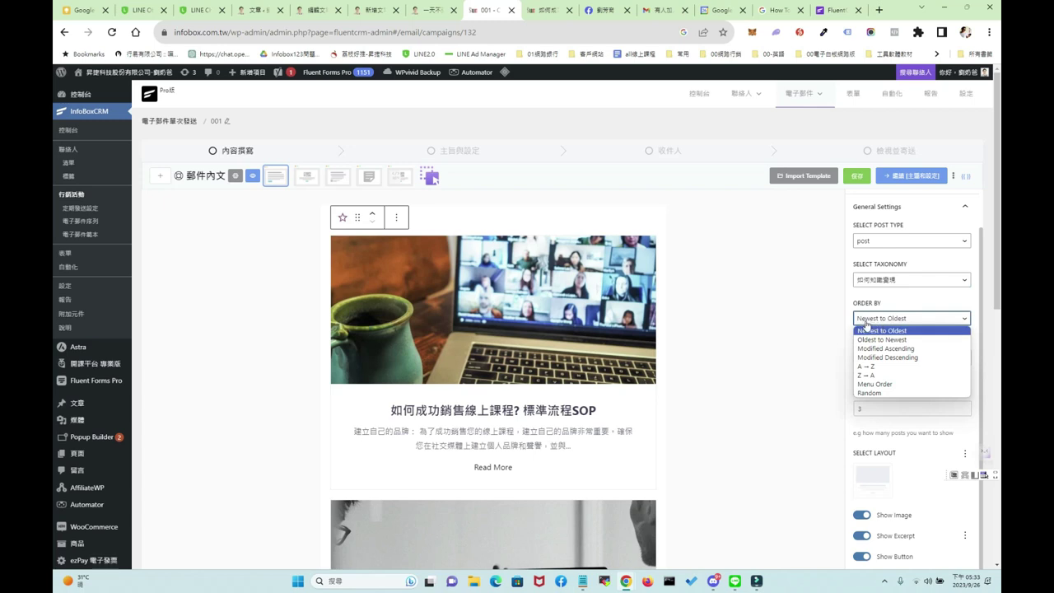
left_click(869, 329)
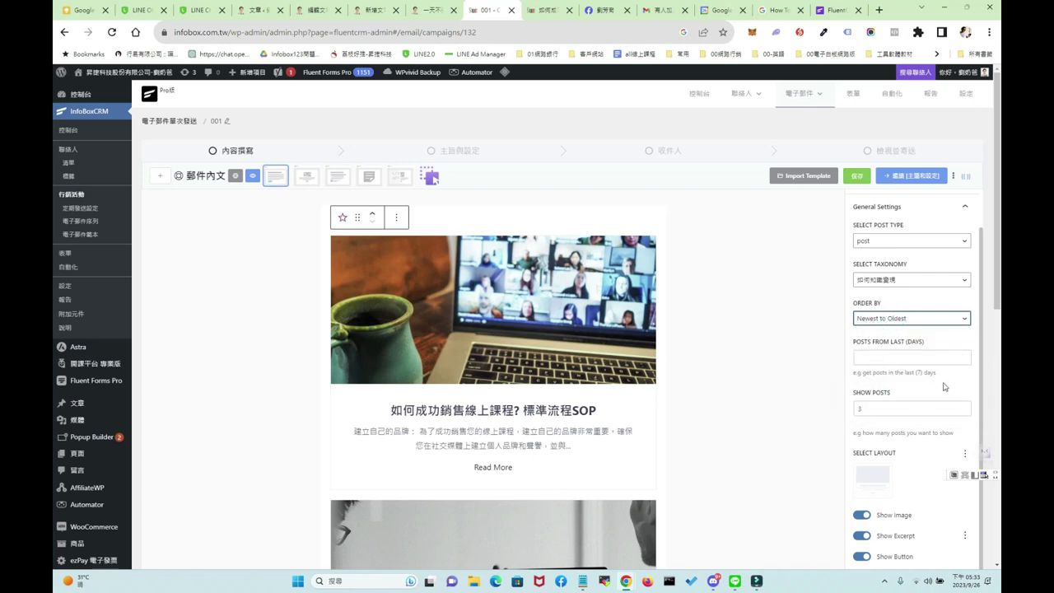
Limit the Latest Posts block to 1 post and choose the layout with the image to the left of the text
scroll(890, 339, "down", 1)
left_click(889, 307)
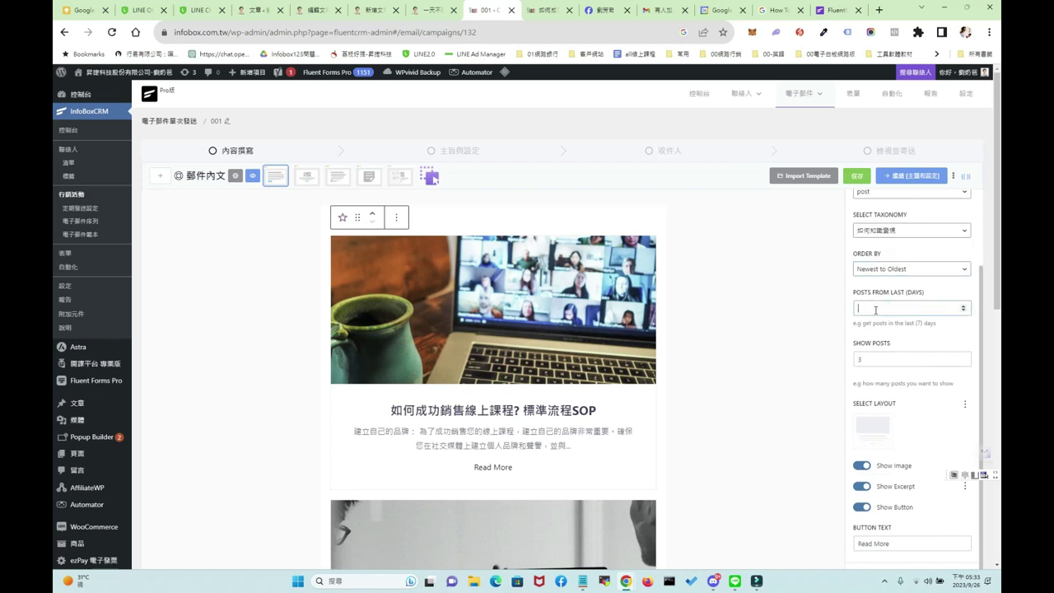
double_click(875, 359)
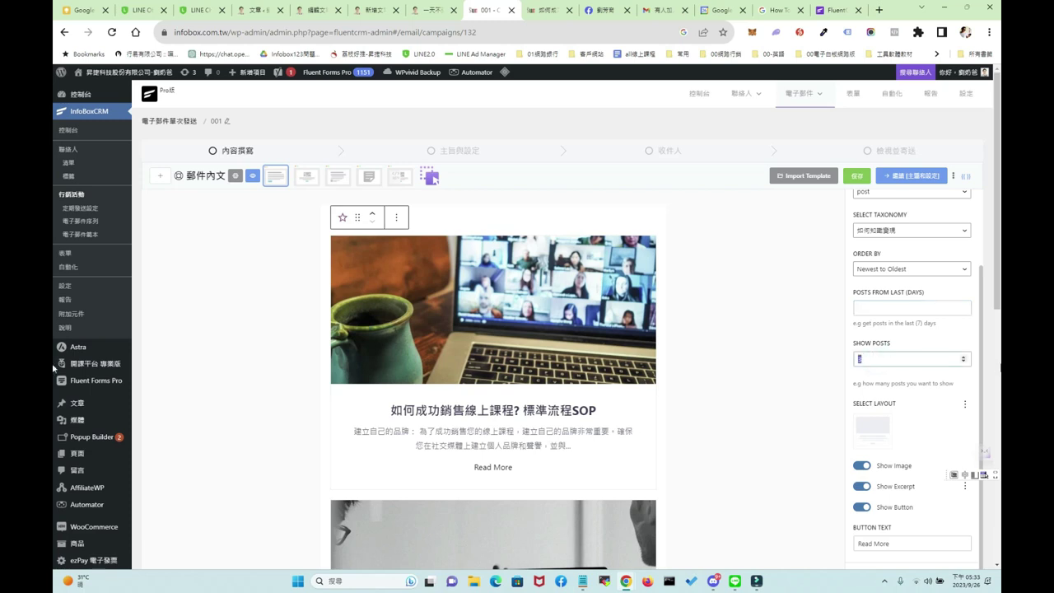
type("1")
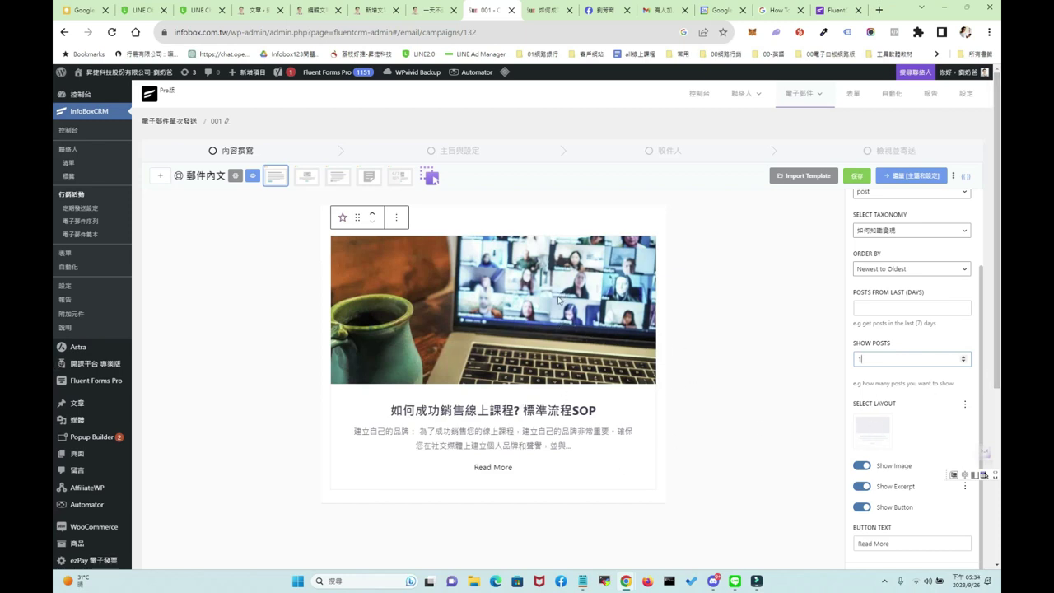
left_click(877, 430)
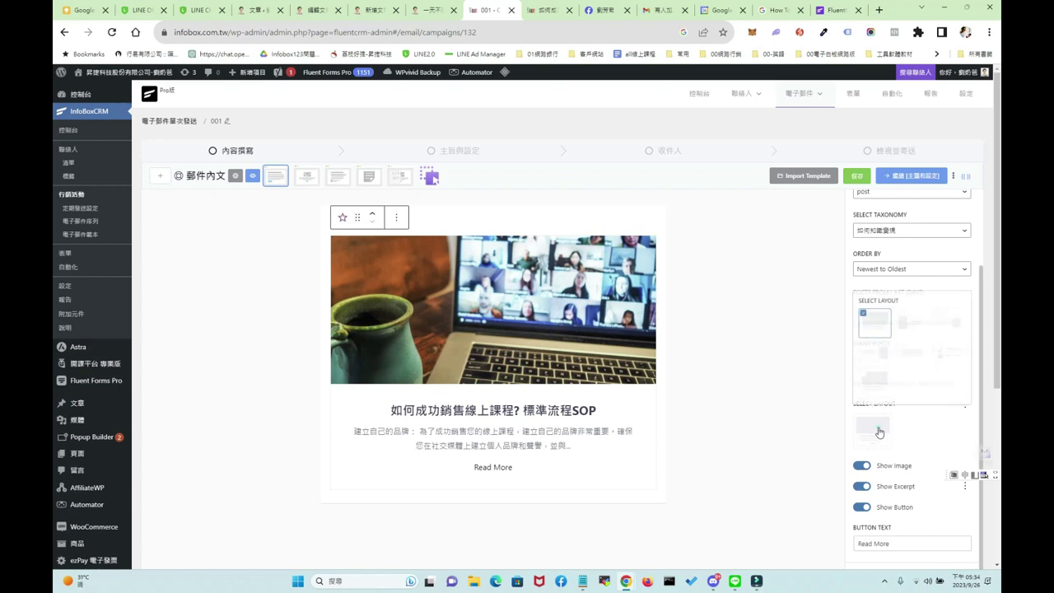
left_click(919, 319)
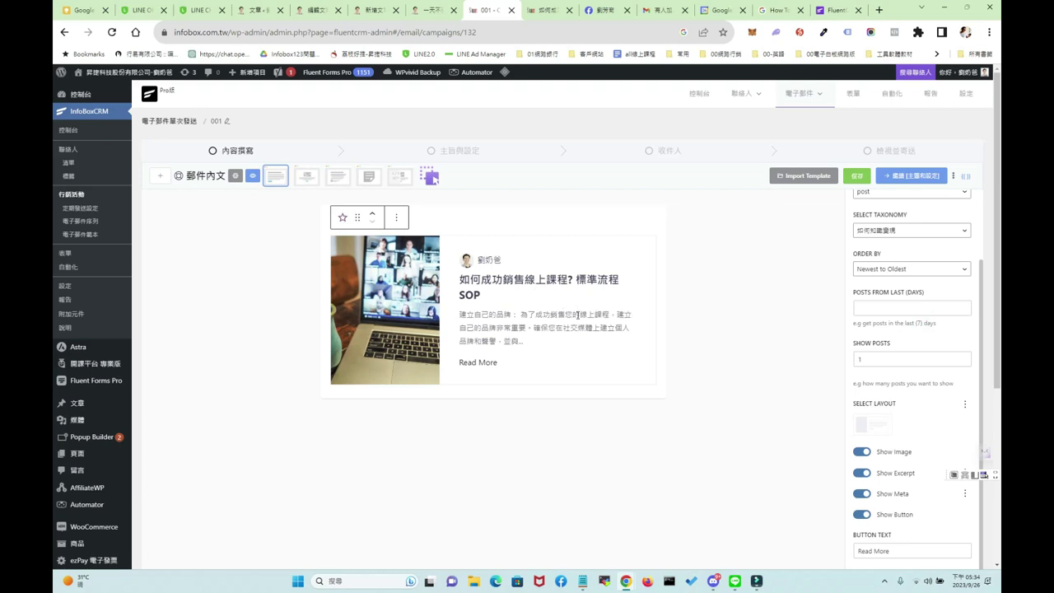
Set the number of posts shown in the Latest Posts block to 5 and check the resulting list
left_click(874, 360)
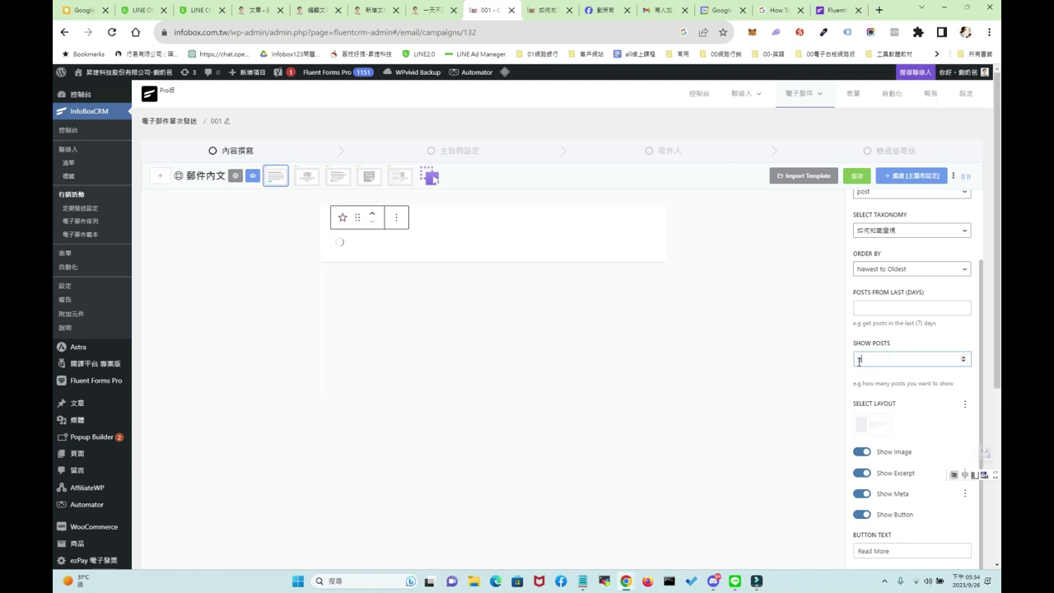
double_click(876, 359)
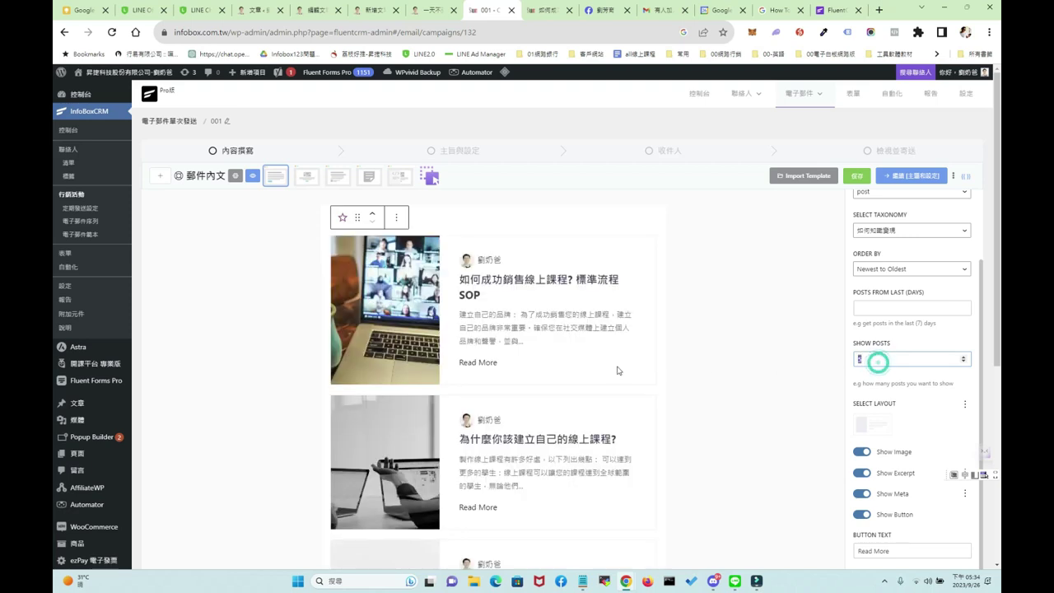
scroll(578, 380, "down", 3)
scroll(592, 397, "down", 2)
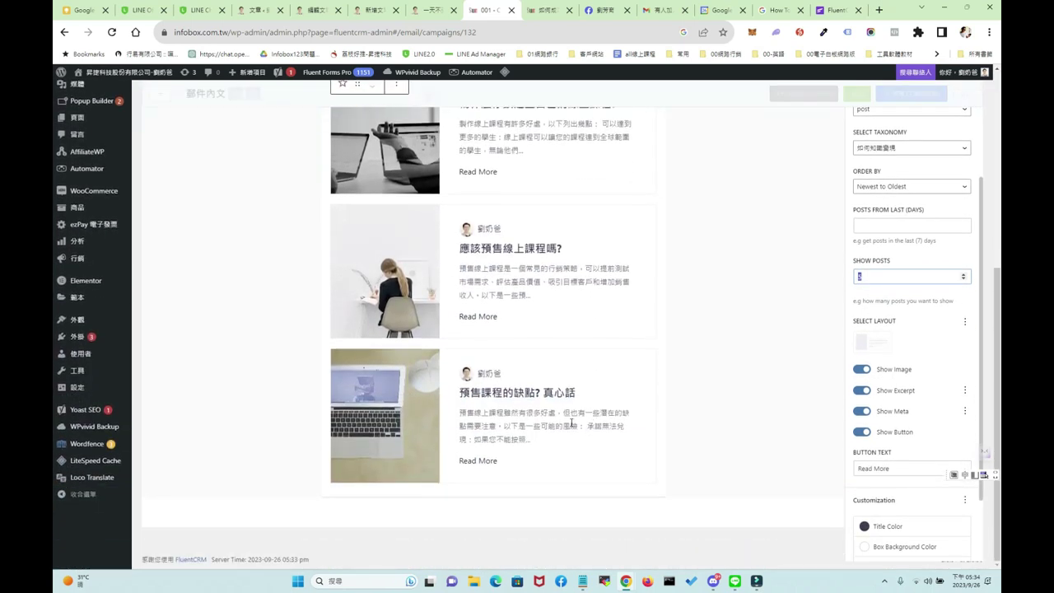
scroll(572, 411, "up", 3)
scroll(552, 336, "up", 3)
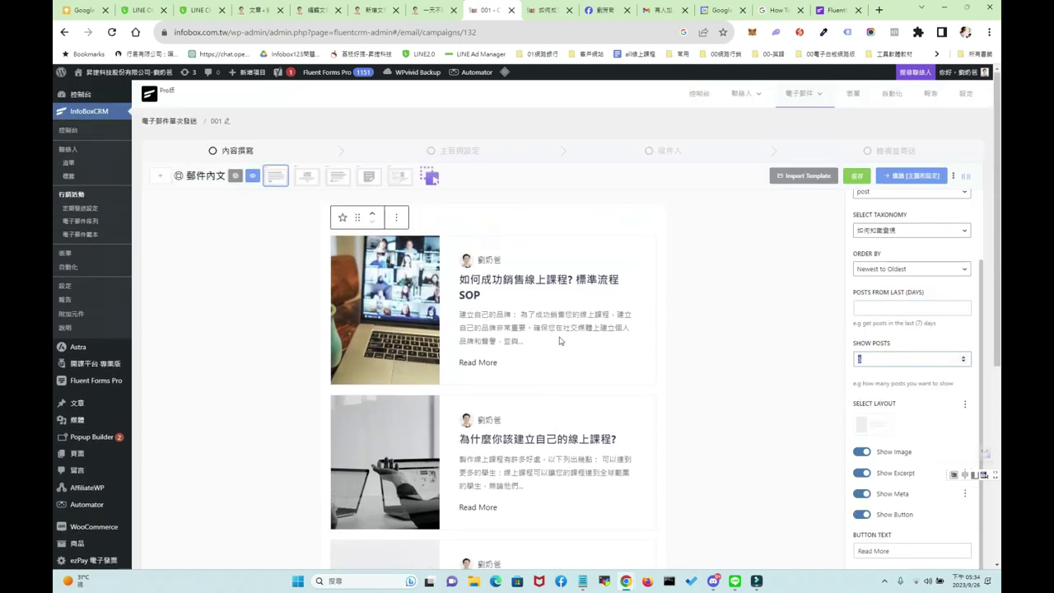
Set the Latest Posts block to show 1 post and choose the layout with the image above the text
left_click(861, 358)
double_click(869, 360)
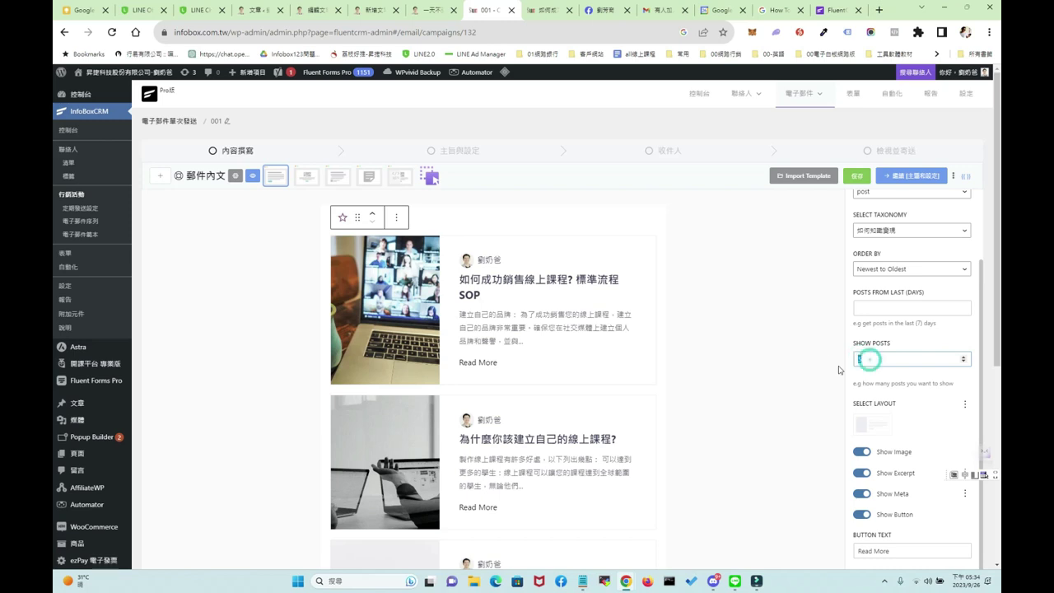
type("5")
left_click(889, 360)
key("BackSpace")
type("10")
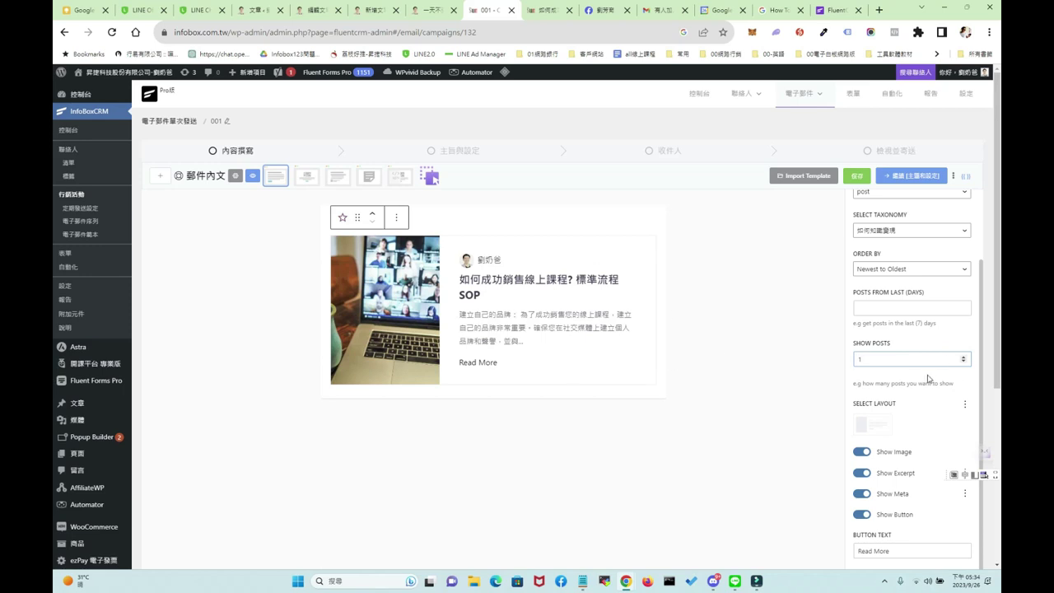
left_click(878, 425)
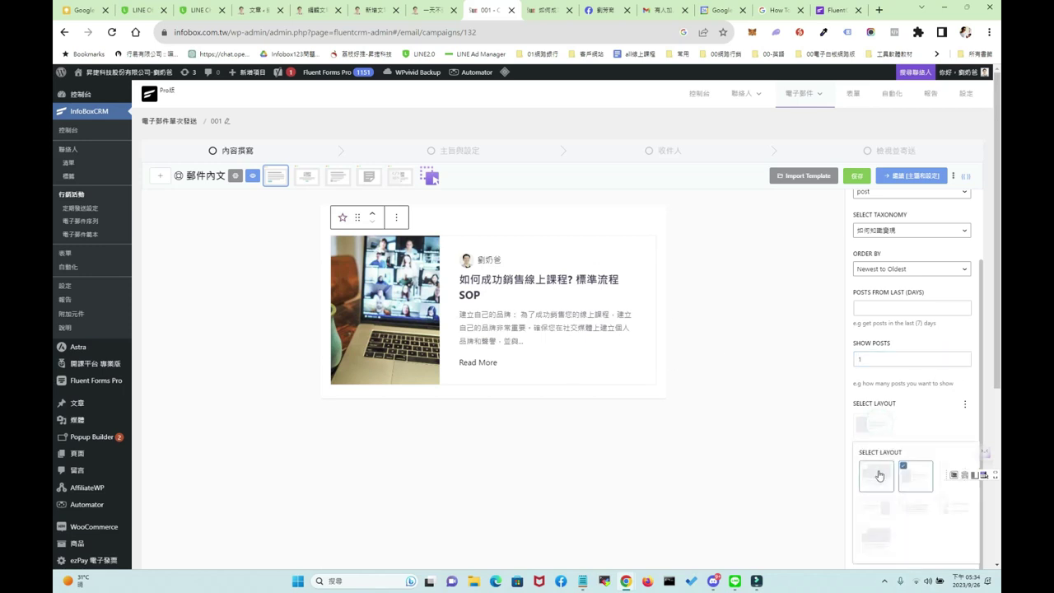
left_click(878, 475)
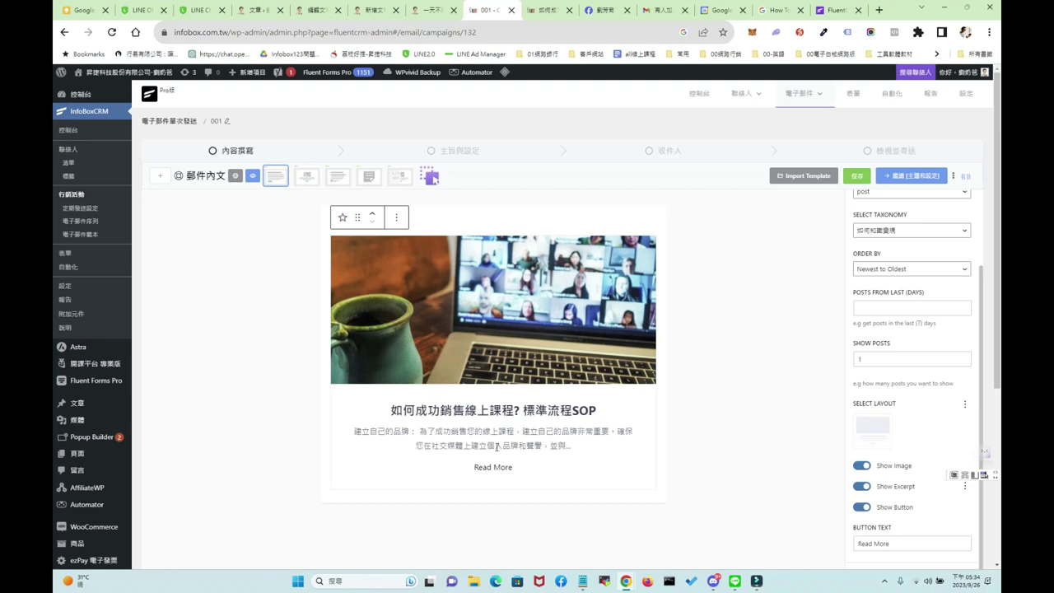
Examine the post's excerpt text together with its excerpt length and button text settings
left_click_drag(570, 444, 395, 418)
scroll(879, 361, "down", 1)
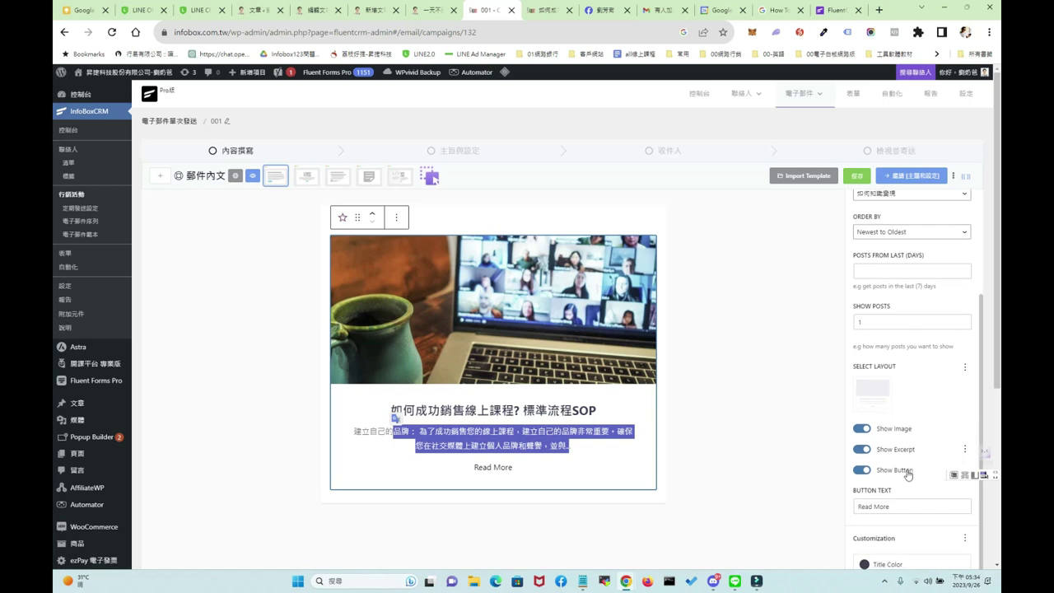
left_click(965, 448)
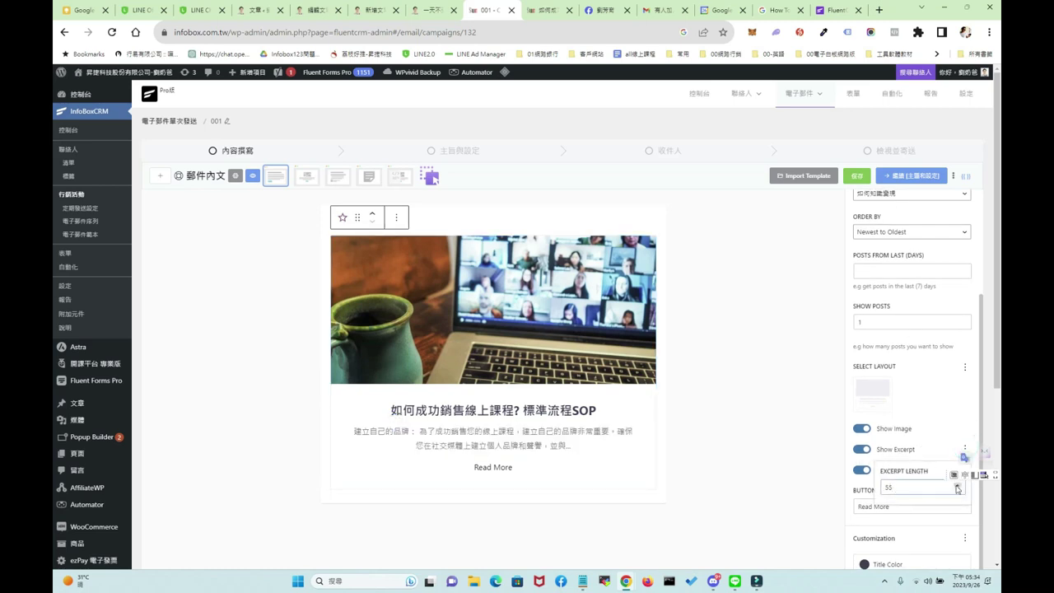
left_click(587, 451)
left_click_drag(587, 451, 352, 432)
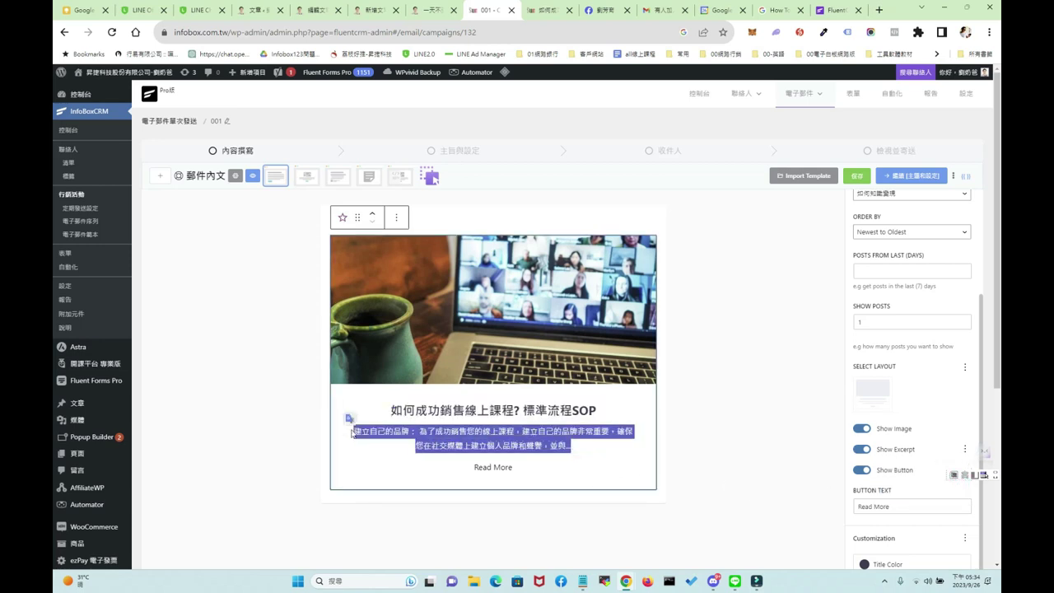
left_click(922, 503)
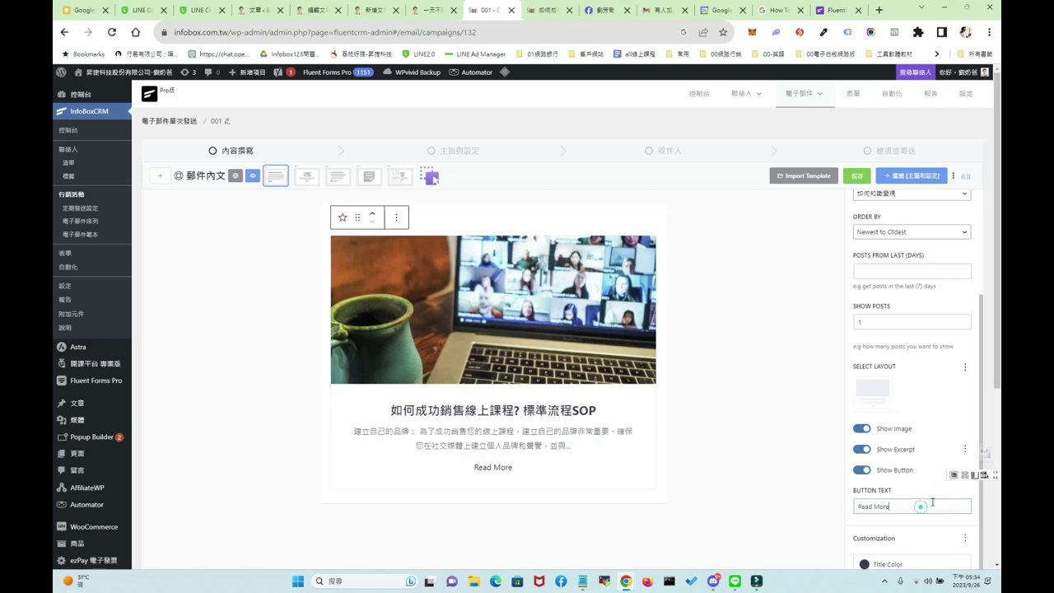
left_click(966, 452)
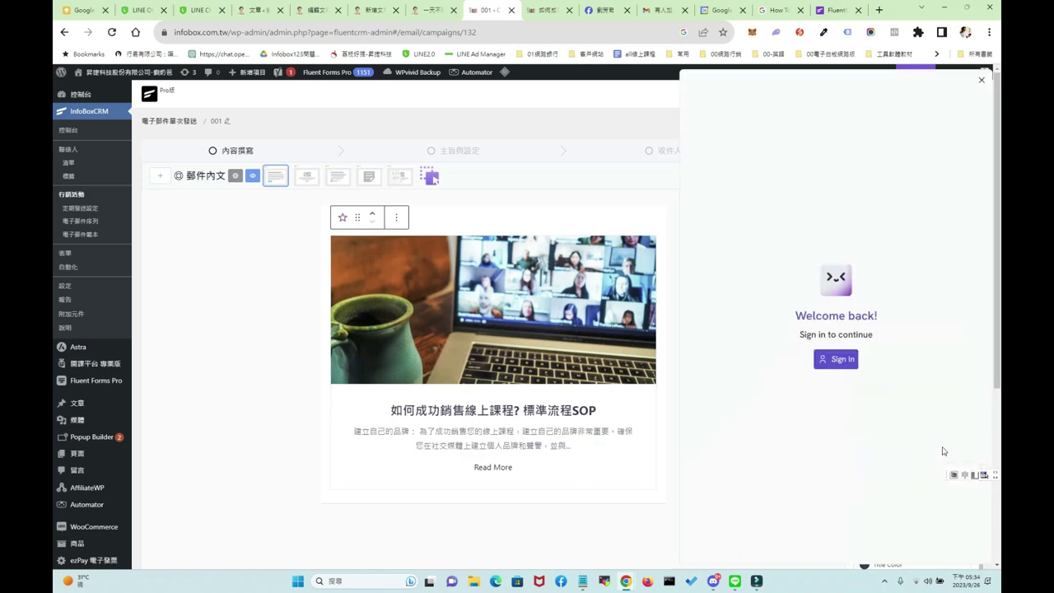
left_click(981, 80)
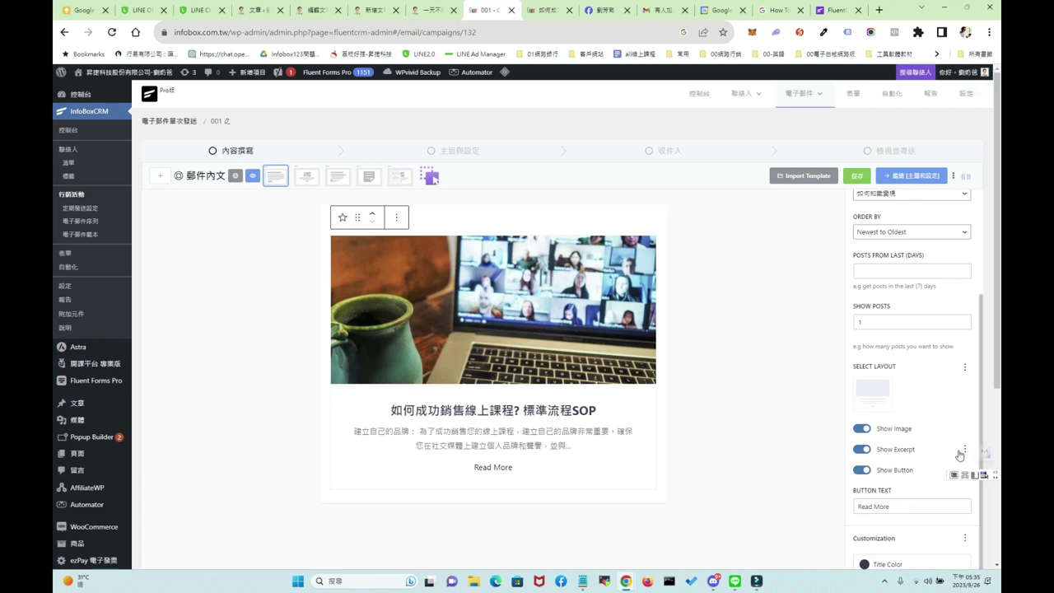
Switch the post's button off and on again, and set its text to 閱讀全部
scroll(952, 465, "down", 2)
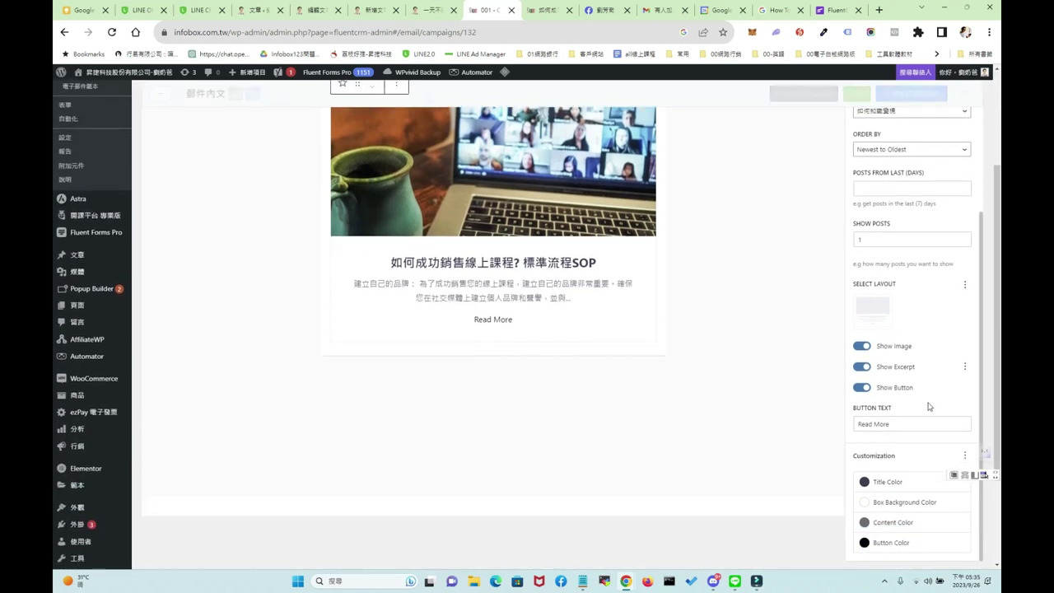
left_click(862, 387)
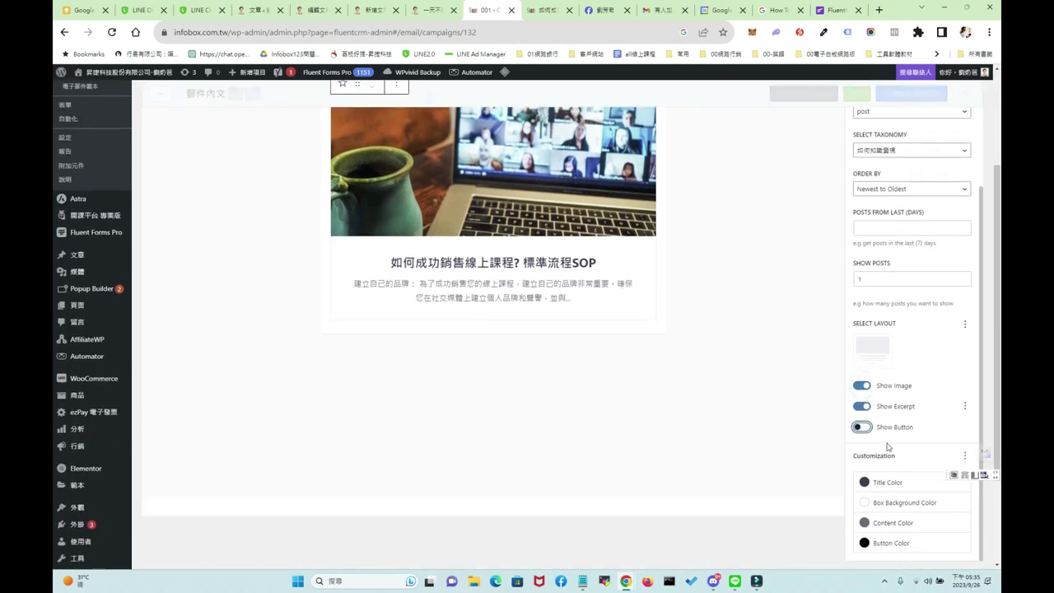
left_click(861, 426)
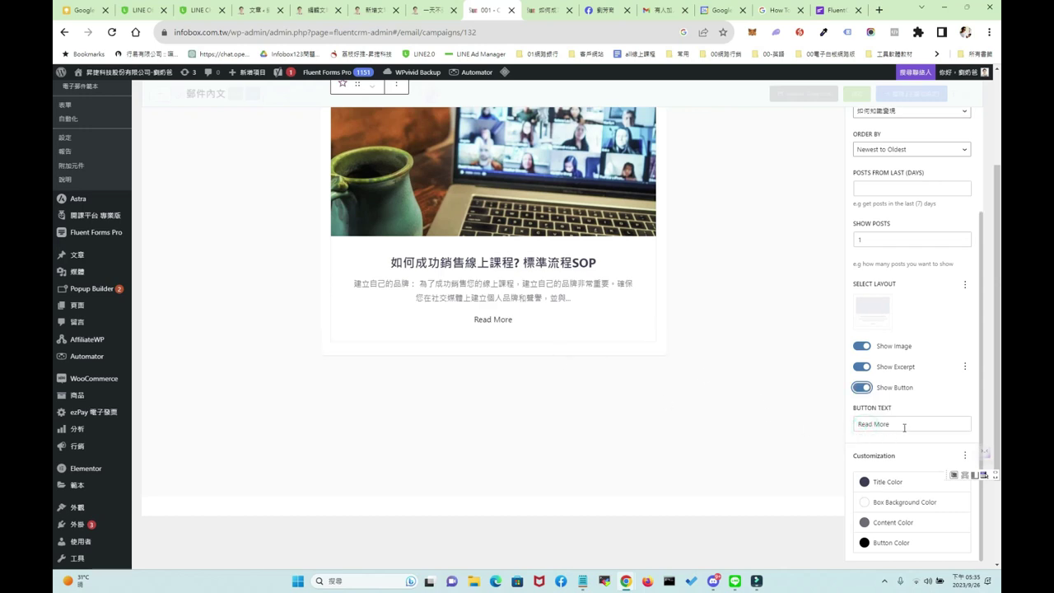
key("Tab")
type("閱")
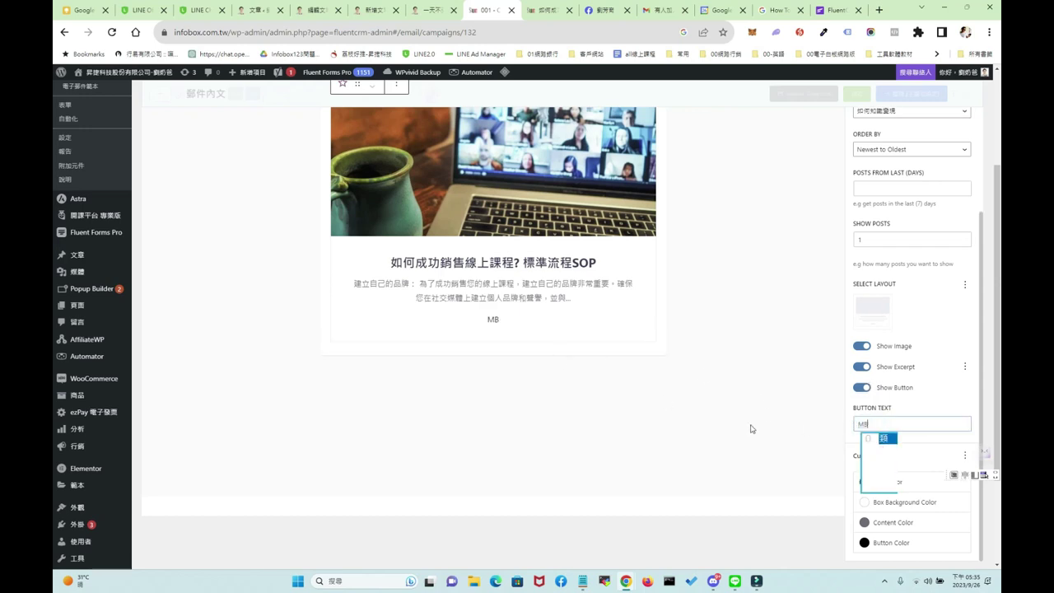
type("讀全部")
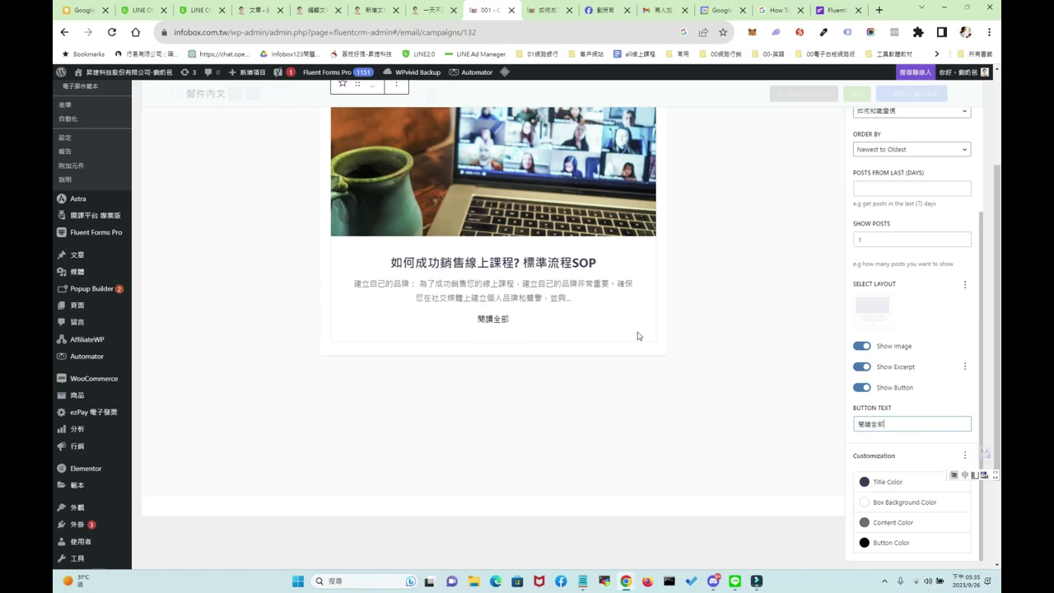
Review the article preview in the email body and the Latest Posts block's color customization options
scroll(926, 445, "down", 2)
scroll(879, 492, "down", 1)
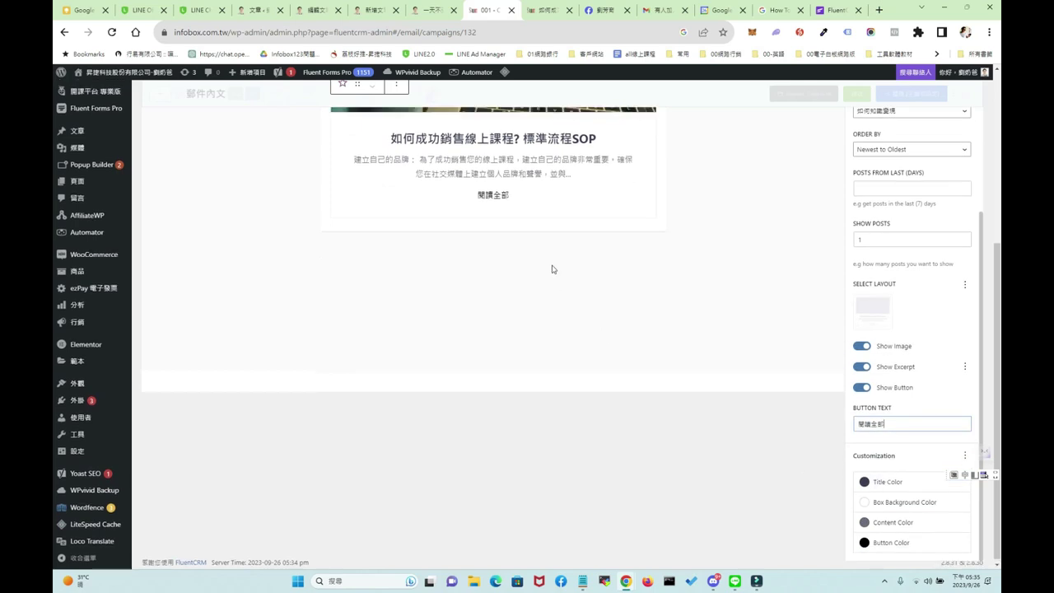
scroll(510, 338, "up", 5)
left_click_drag(511, 417, 542, 417)
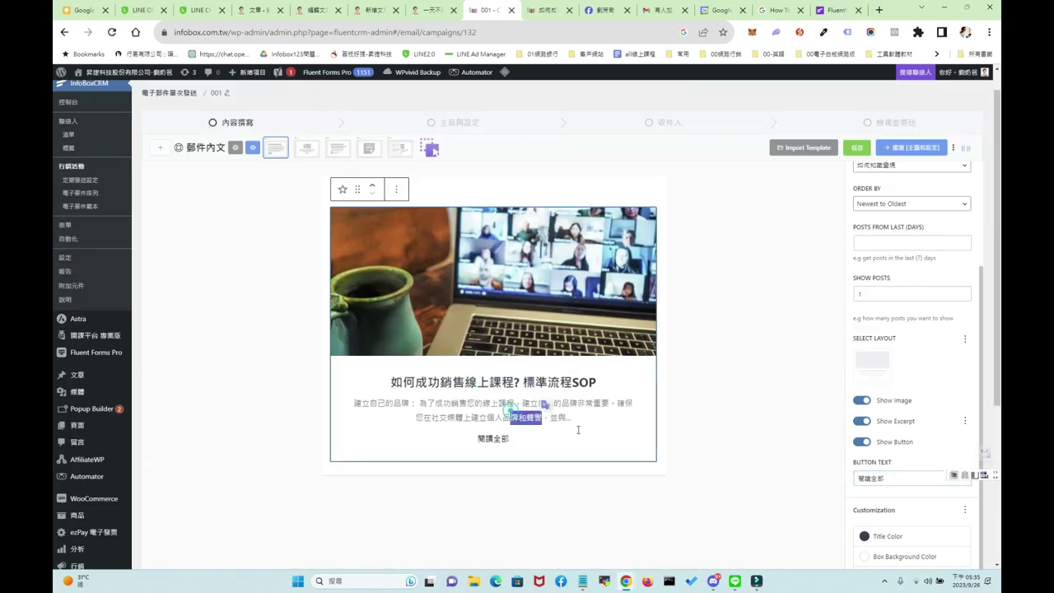
scroll(938, 515, "down", 2)
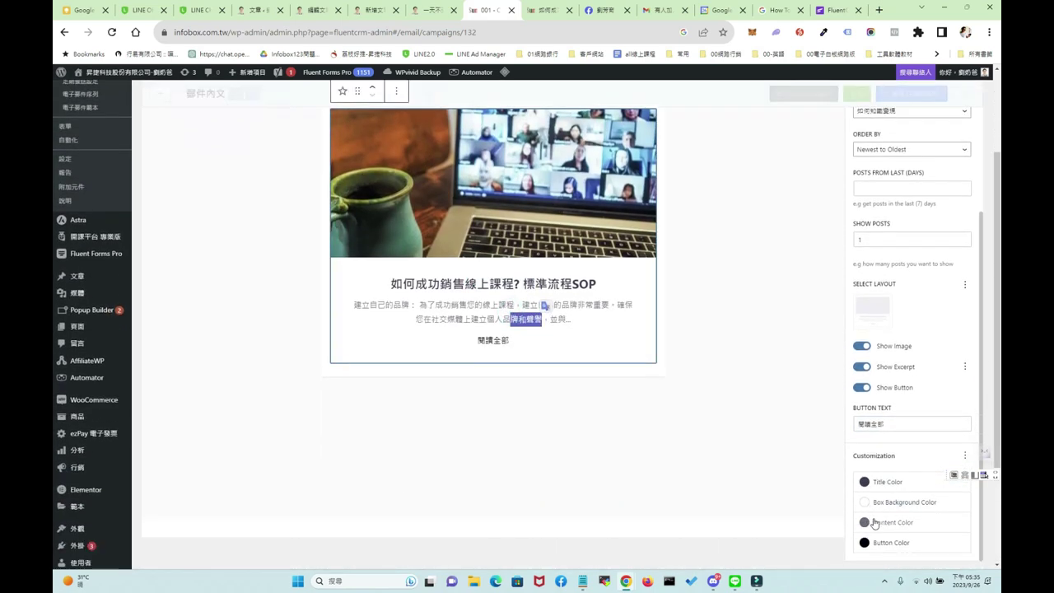
scroll(922, 480, "up", 4)
scroll(865, 420, "up", 1)
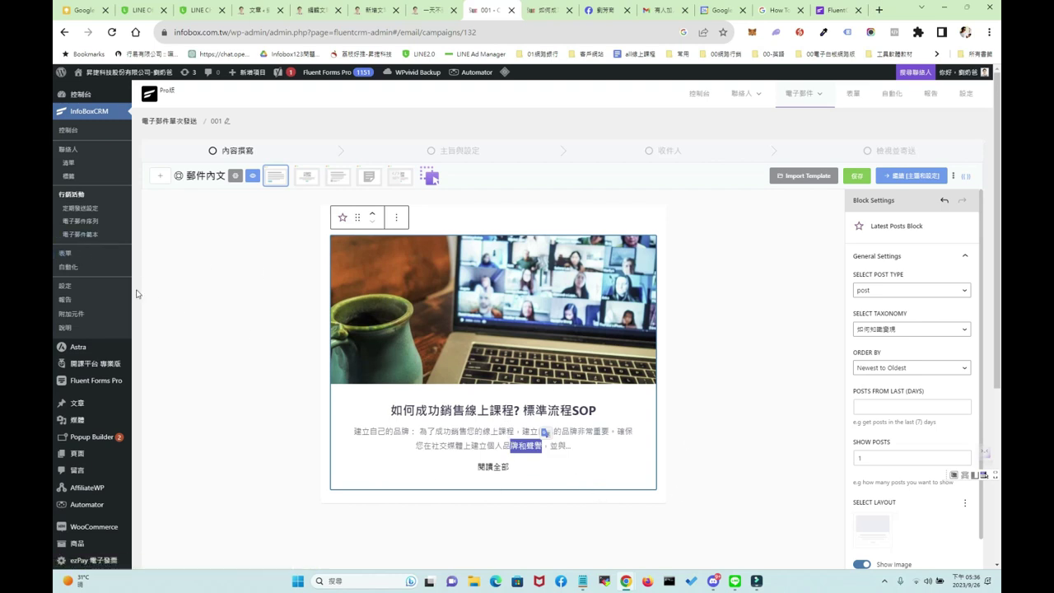
Start creating a new automation funnel and review the available CRM, TutorLMS, WooCommerce and WordPress triggers
left_click(74, 270)
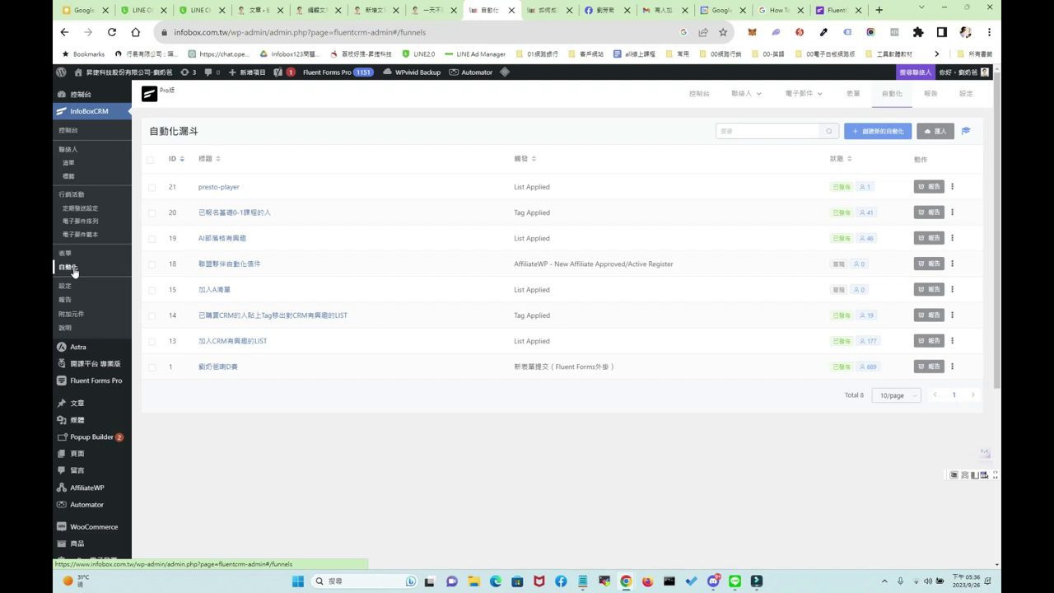
left_click(879, 131)
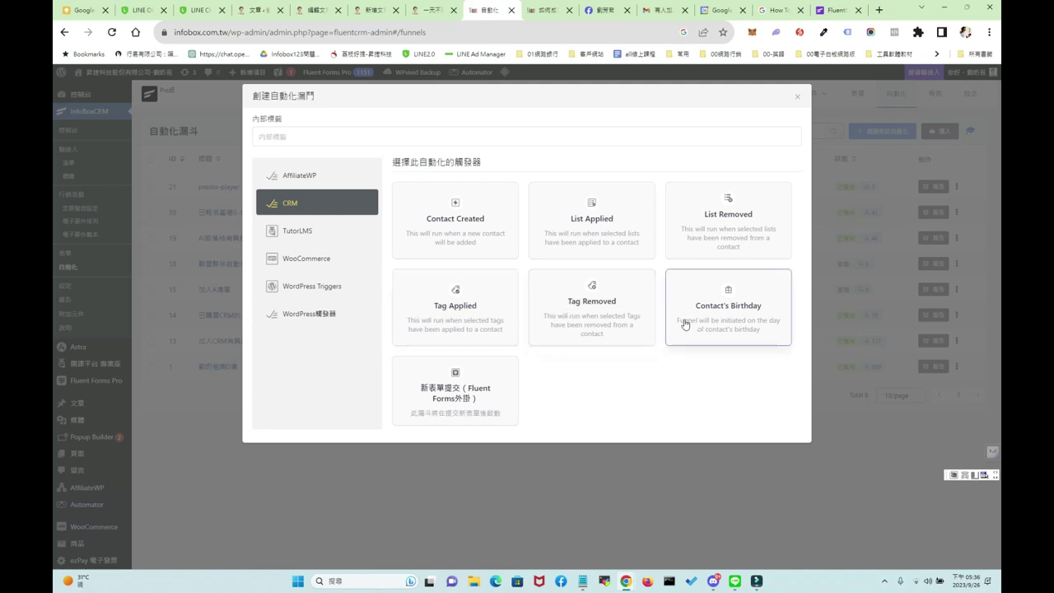
left_click(743, 306)
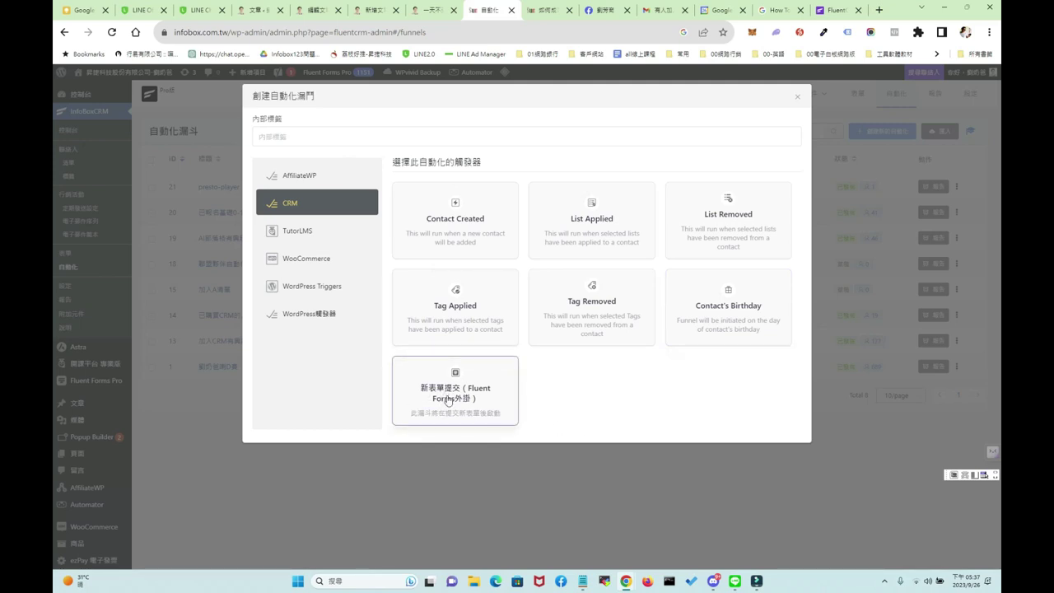
left_click(300, 233)
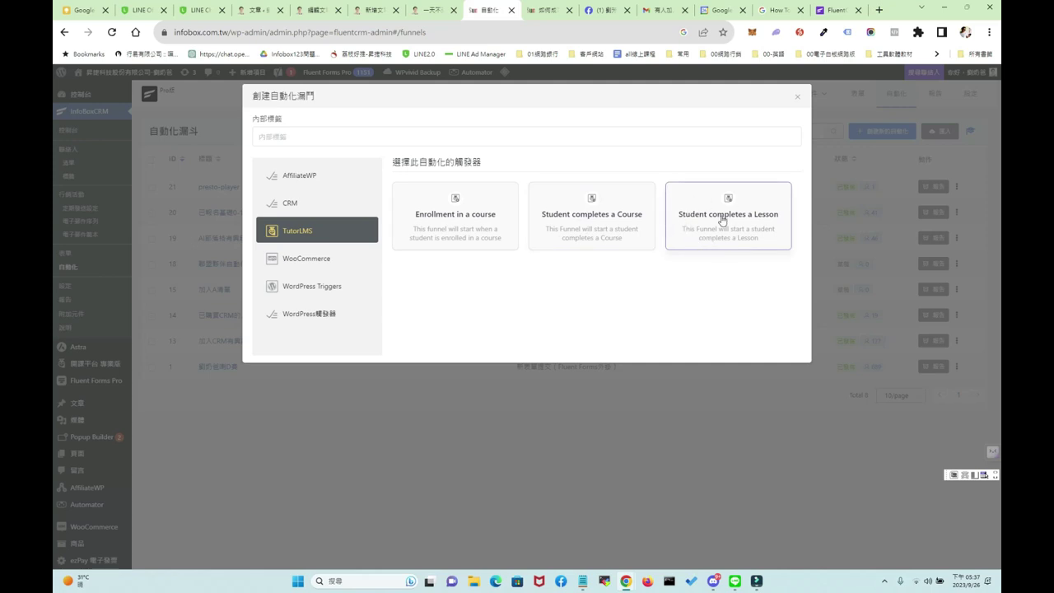
left_click(322, 262)
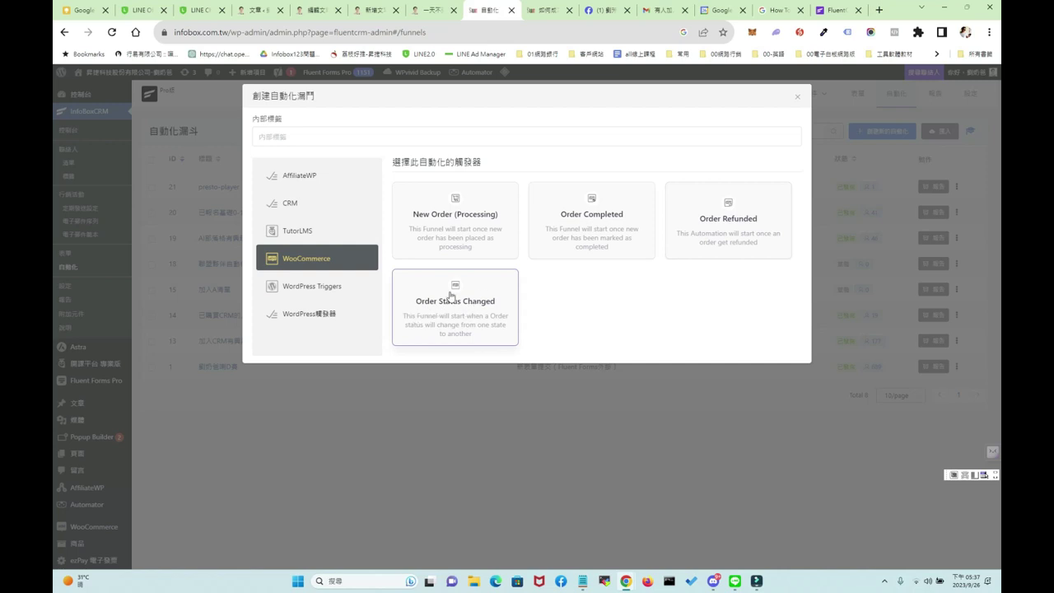
left_click(310, 287)
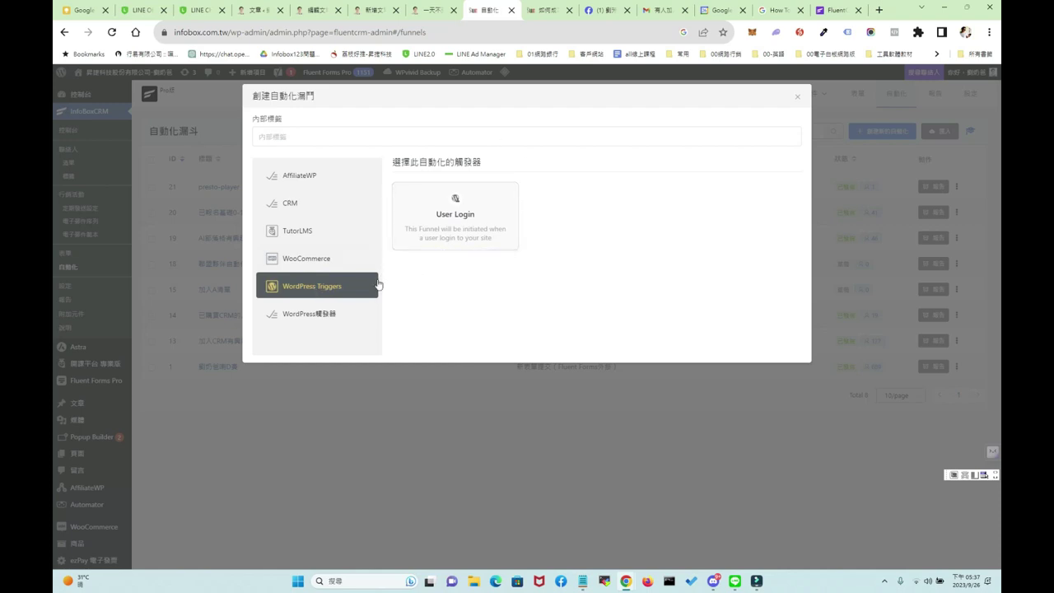
left_click(318, 318)
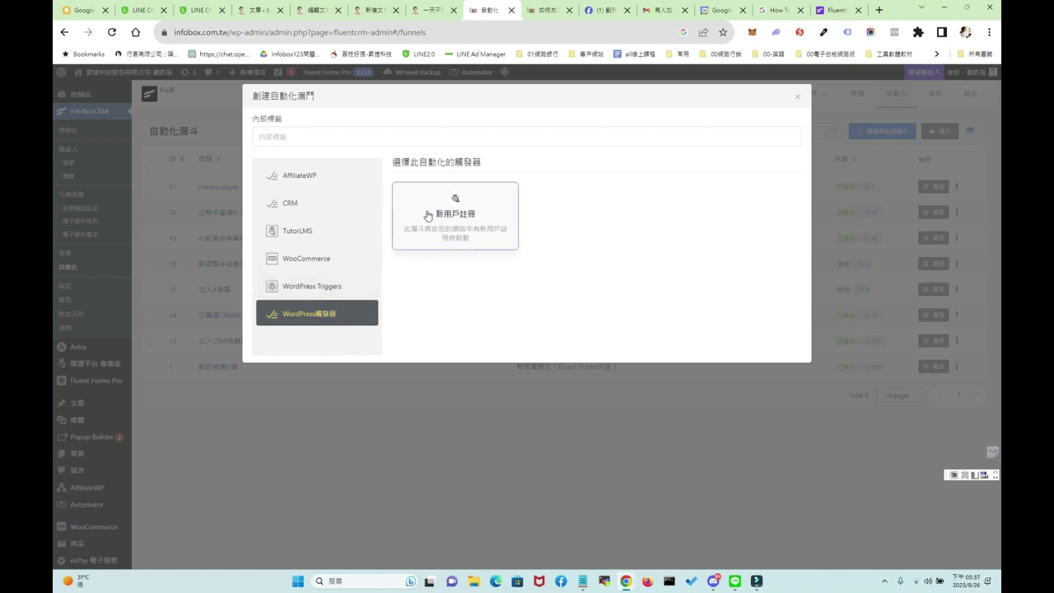
Create the automation with the CRM trigger Contact Created, title it 21212121, and save the trigger settings
left_click(290, 203)
left_click(475, 225)
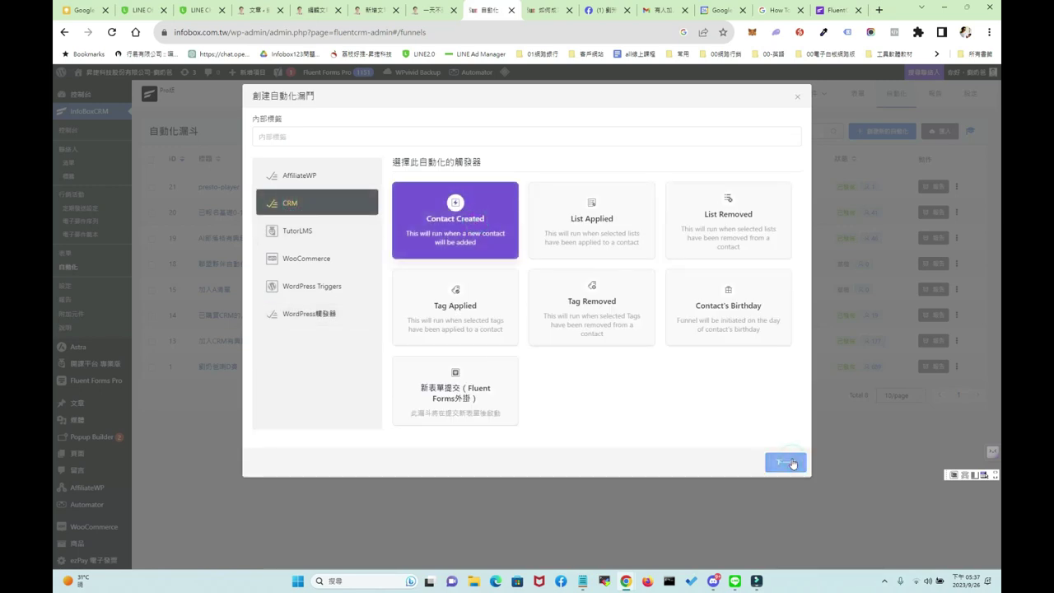
left_click(792, 465)
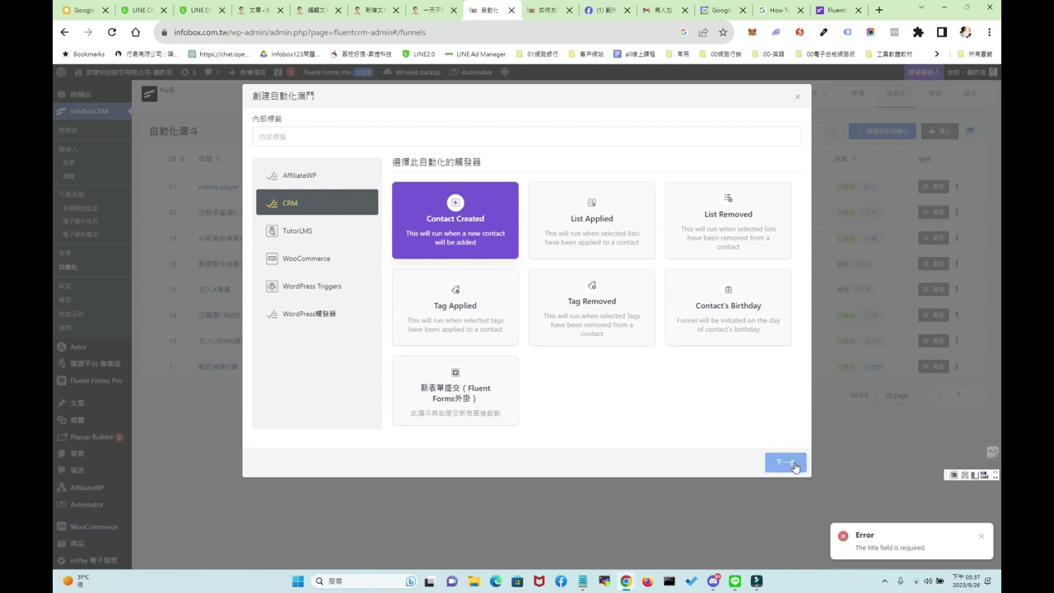
left_click(324, 135)
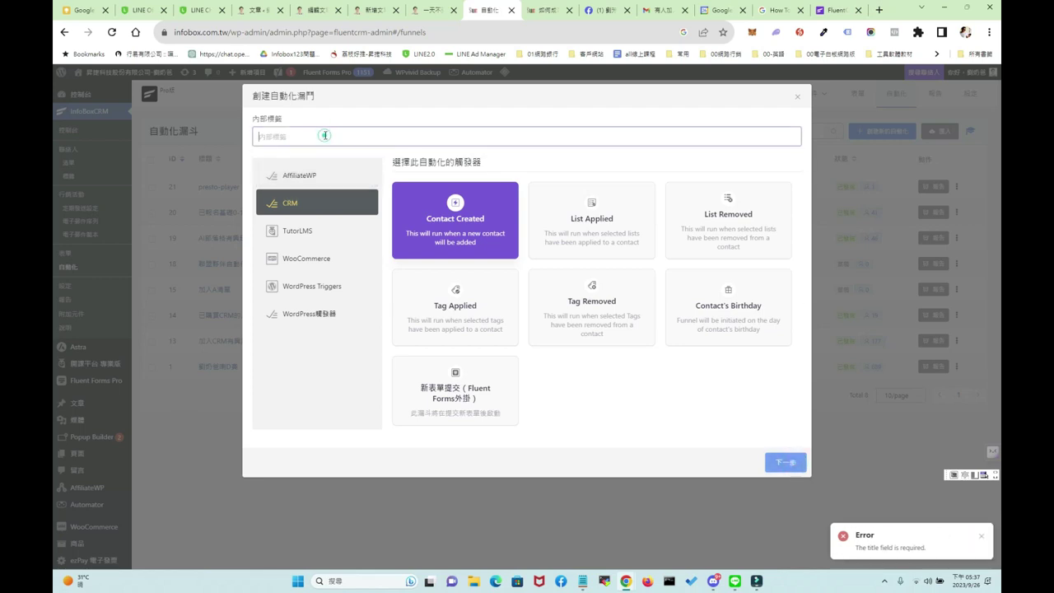
type("21212121")
left_click(788, 462)
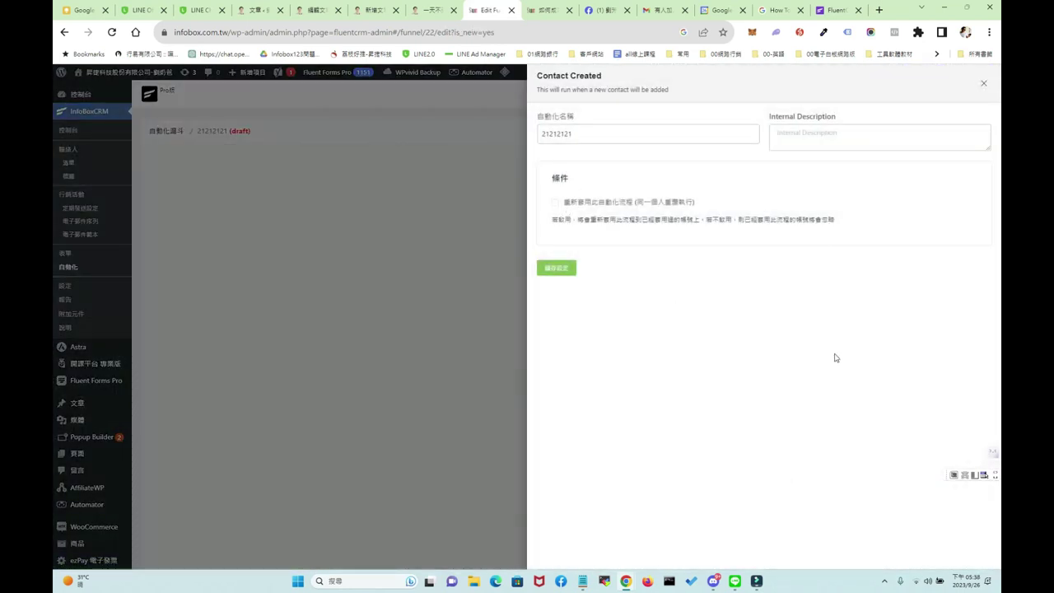
left_click(556, 267)
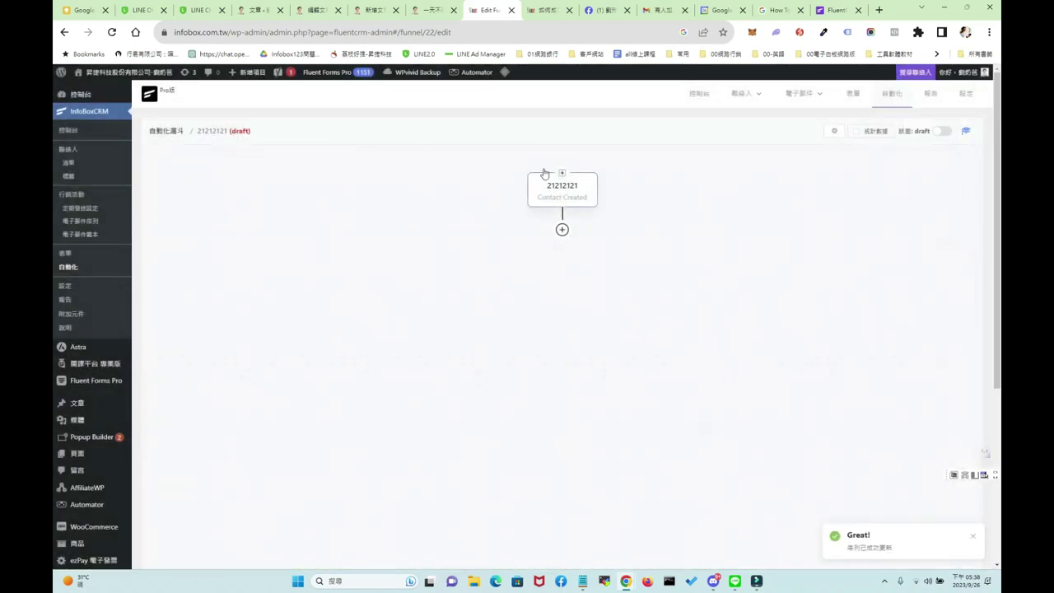
Review the CRM, email, TutorLMS and WordPress action blocks that can be added after the Contact Created trigger, without adding any
mouse_move(563, 231)
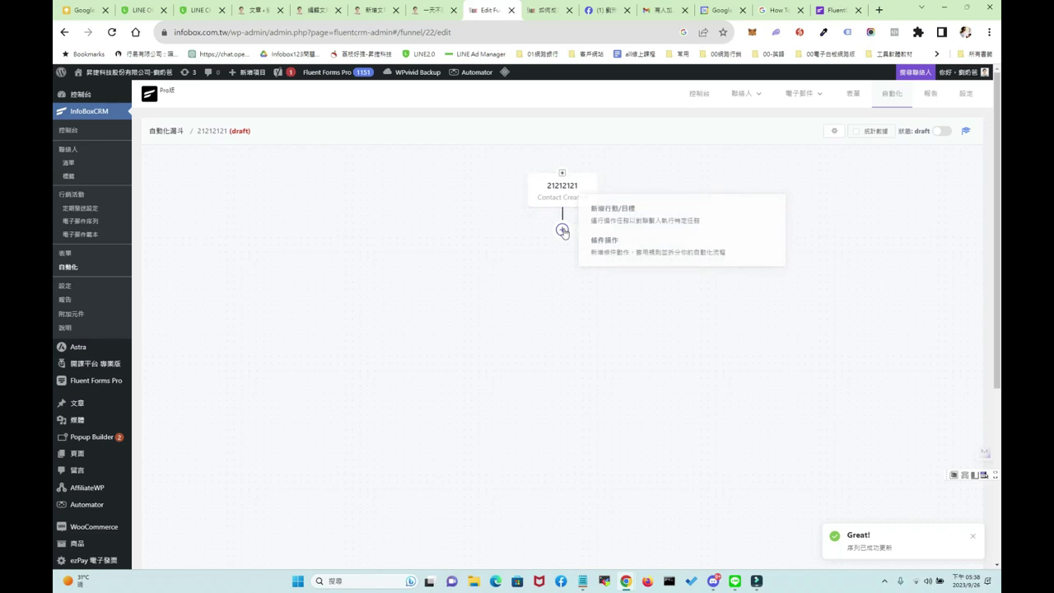
left_click(563, 231)
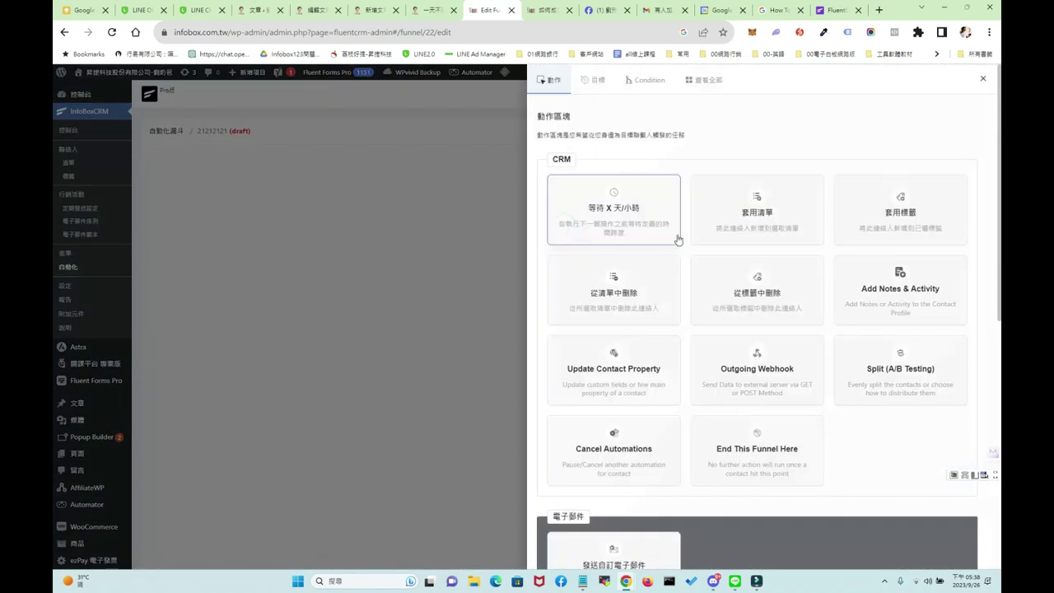
scroll(698, 258, "down", 3)
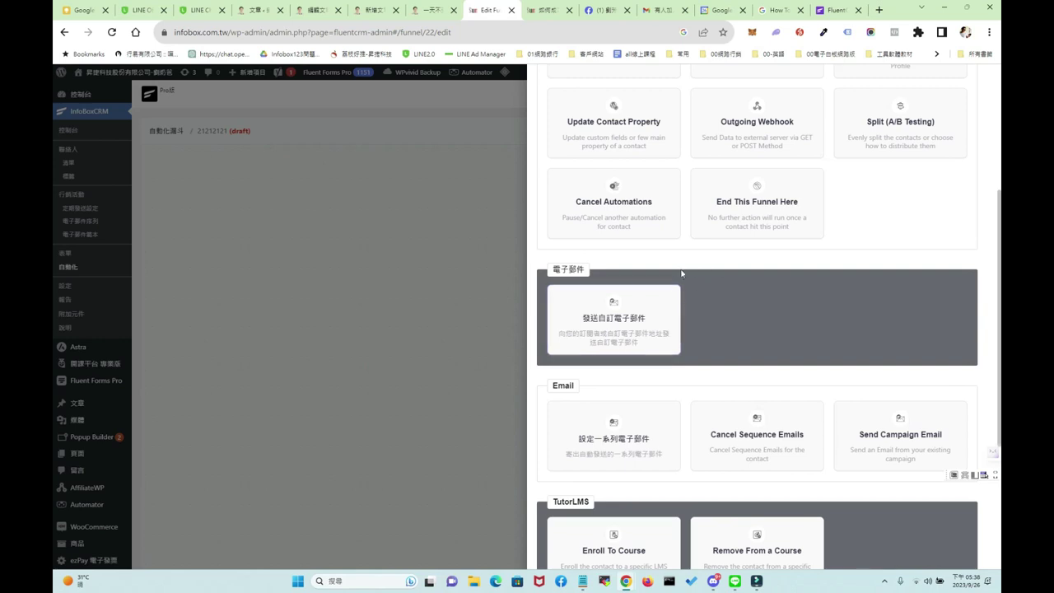
scroll(703, 294, "down", 1)
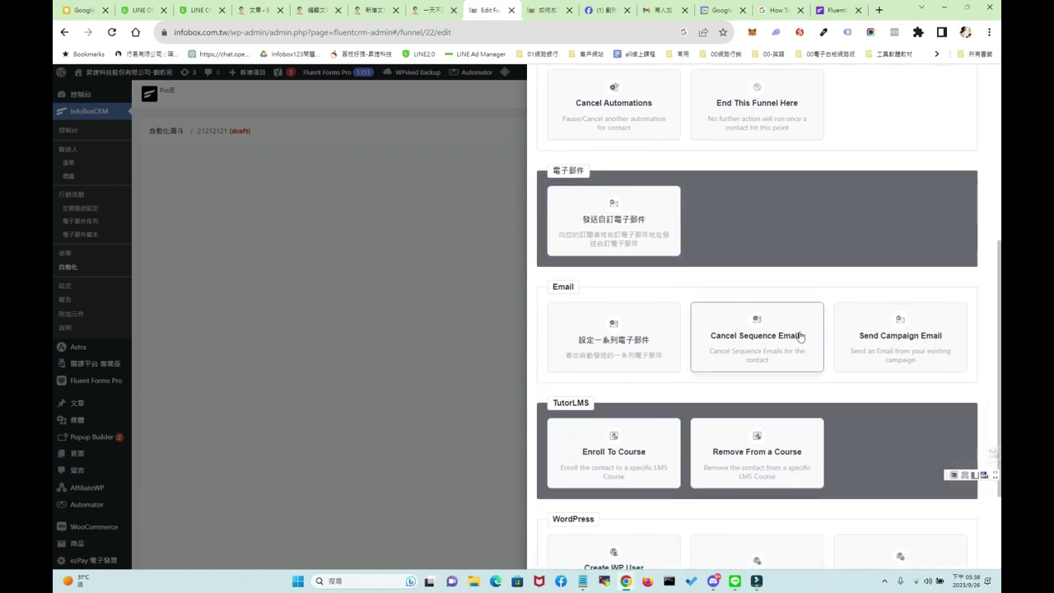
scroll(790, 346, "down", 2)
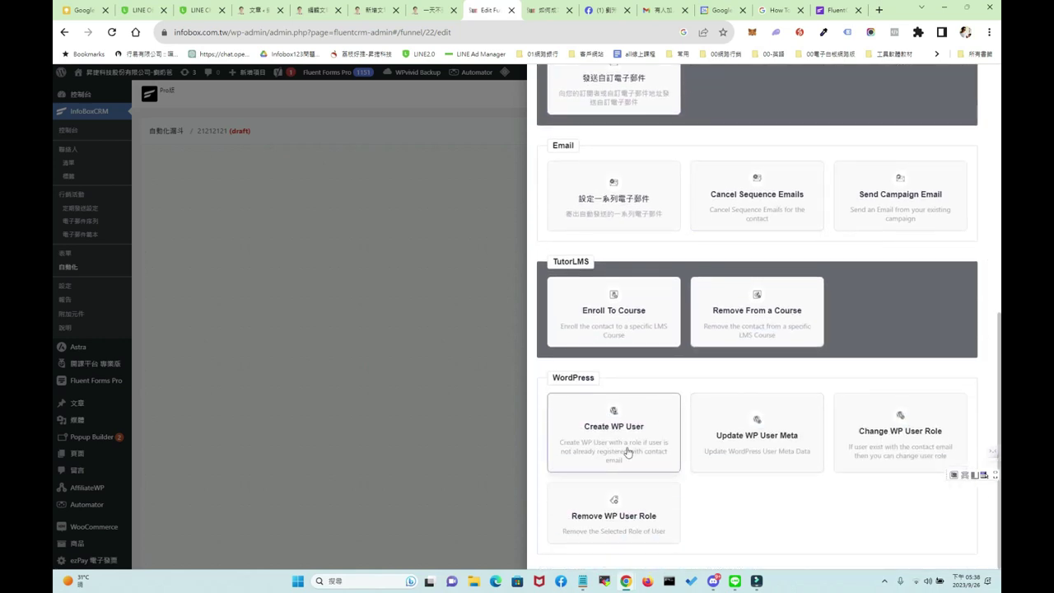
left_click(489, 262)
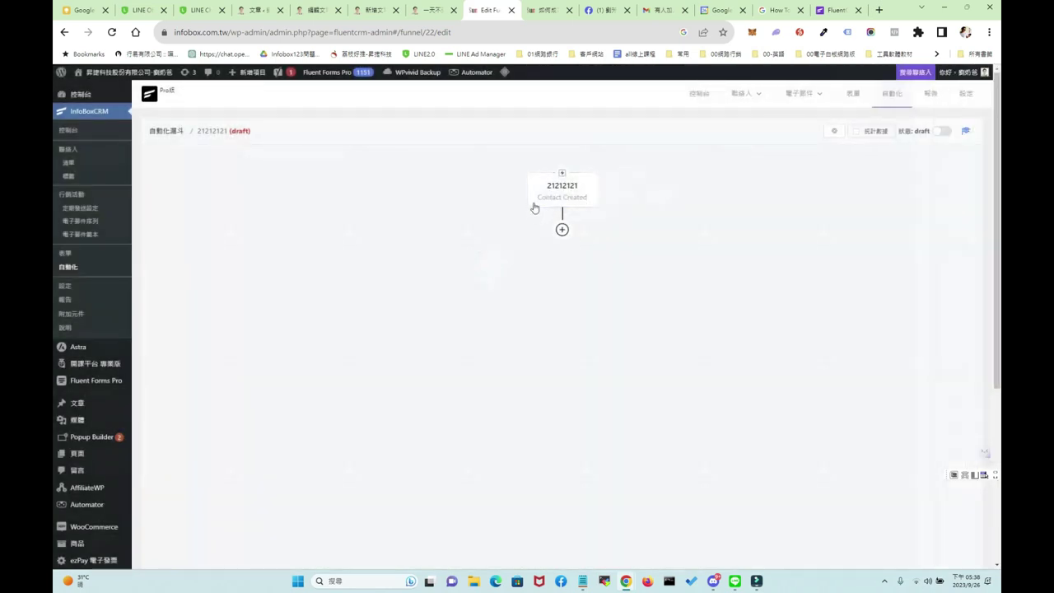
Review the alternative triggers offered for automation 21212121, including the WooCommerce order triggers and Contact's Birthday, and leave the trigger editor without changes
left_click(834, 130)
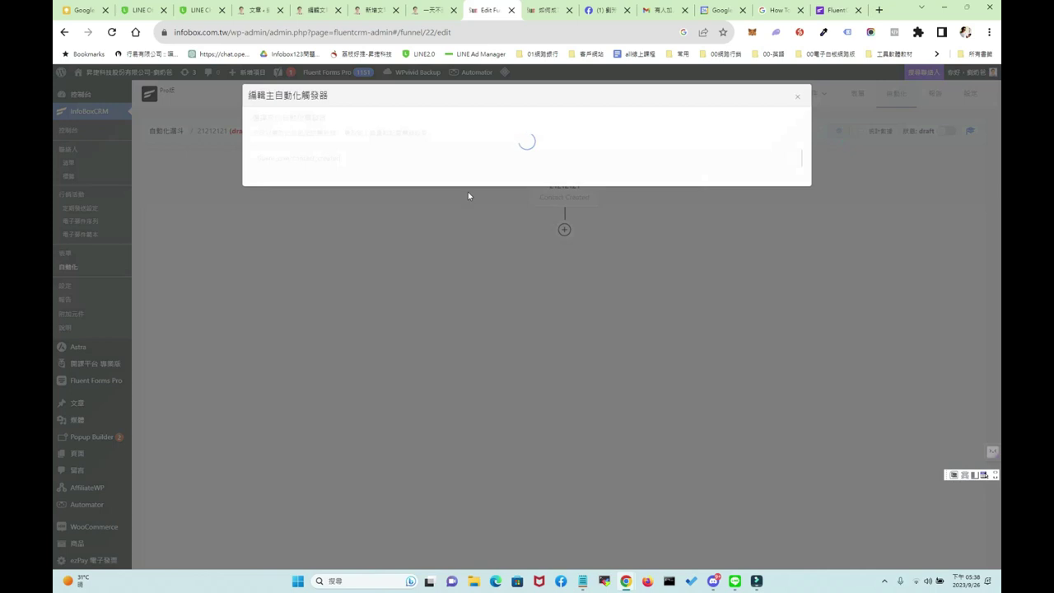
left_click(439, 158)
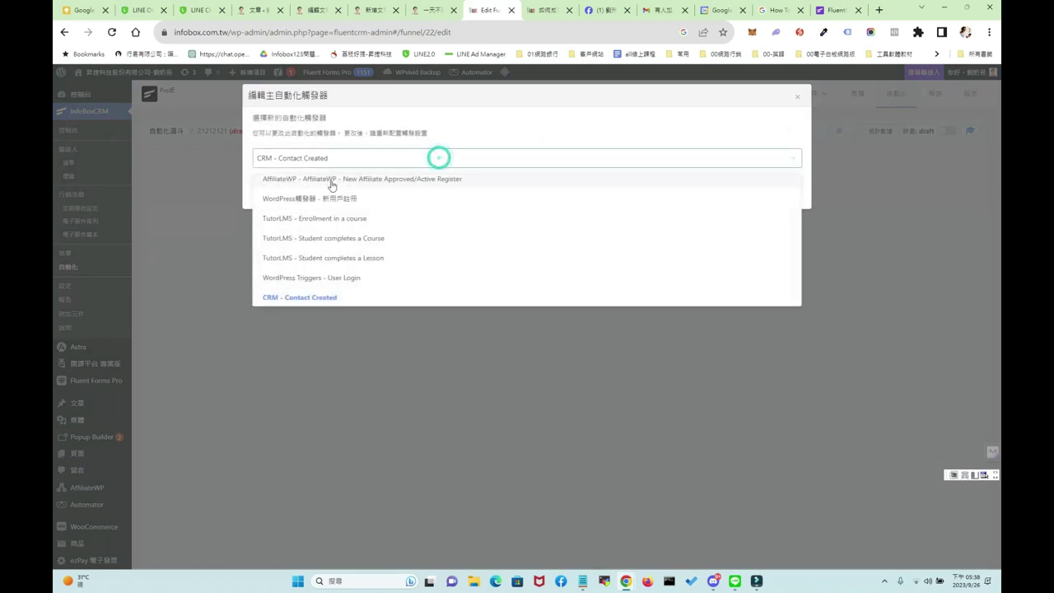
scroll(331, 254, "down", 5)
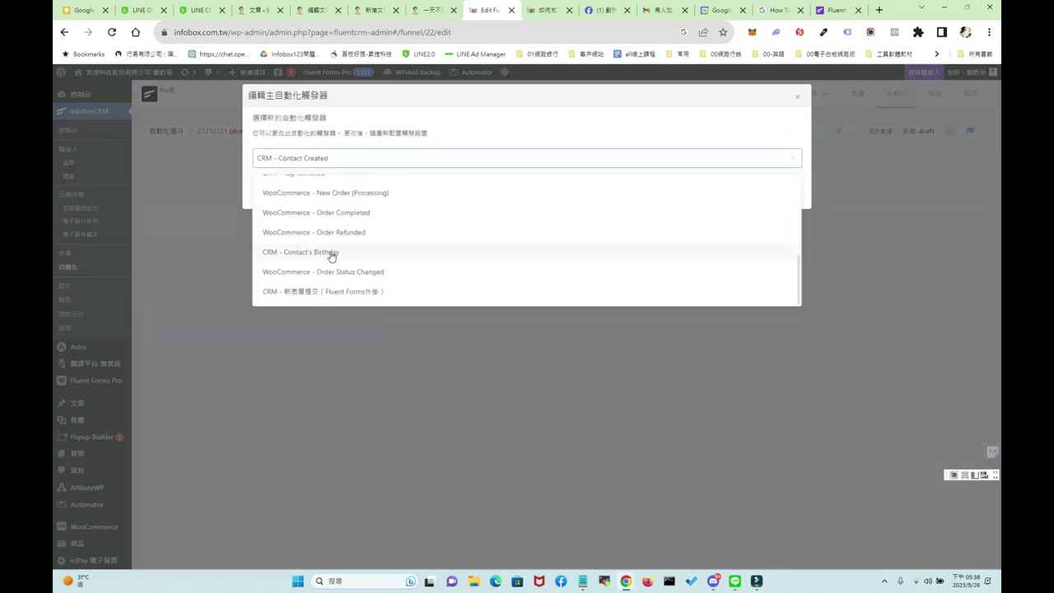
scroll(317, 262, "up", 5)
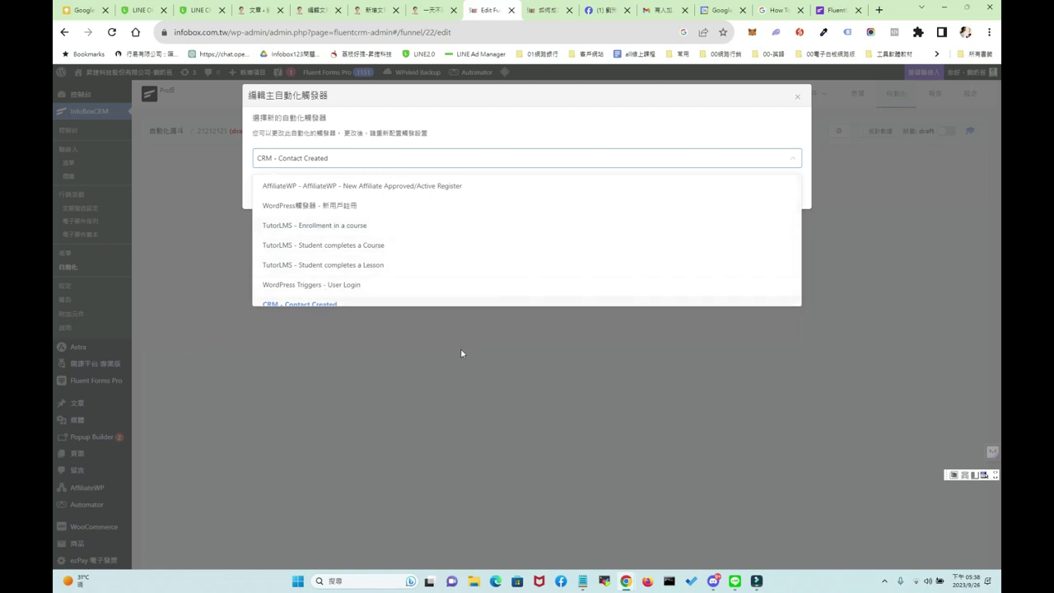
left_click(797, 101)
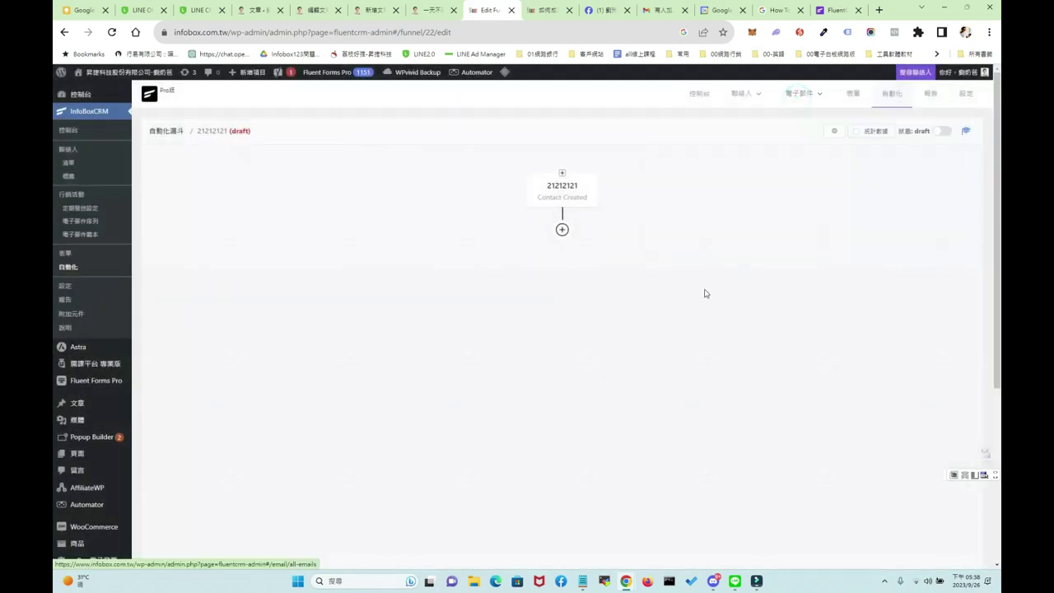
left_click(604, 300)
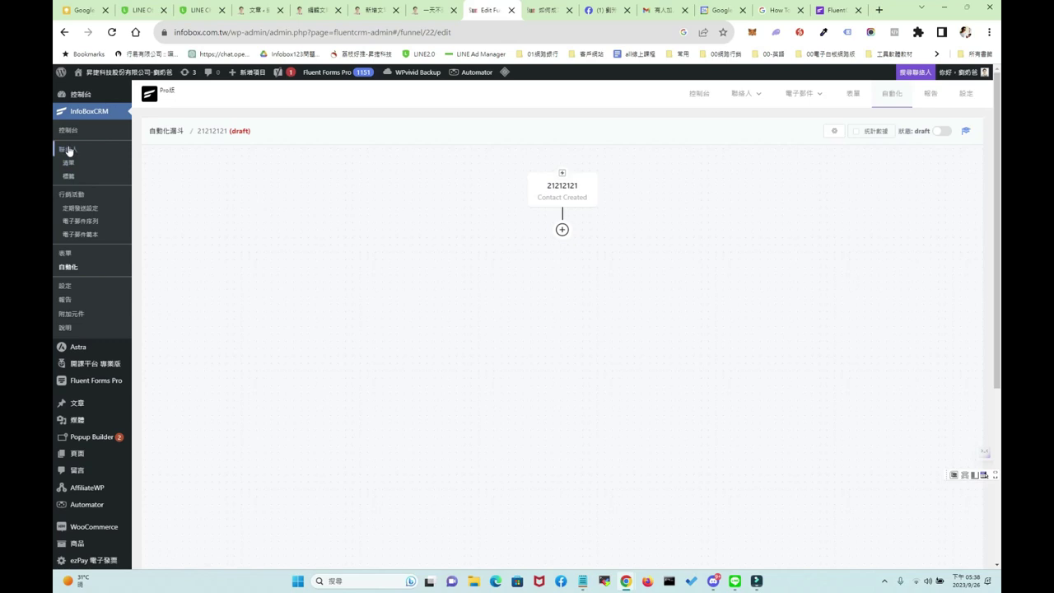